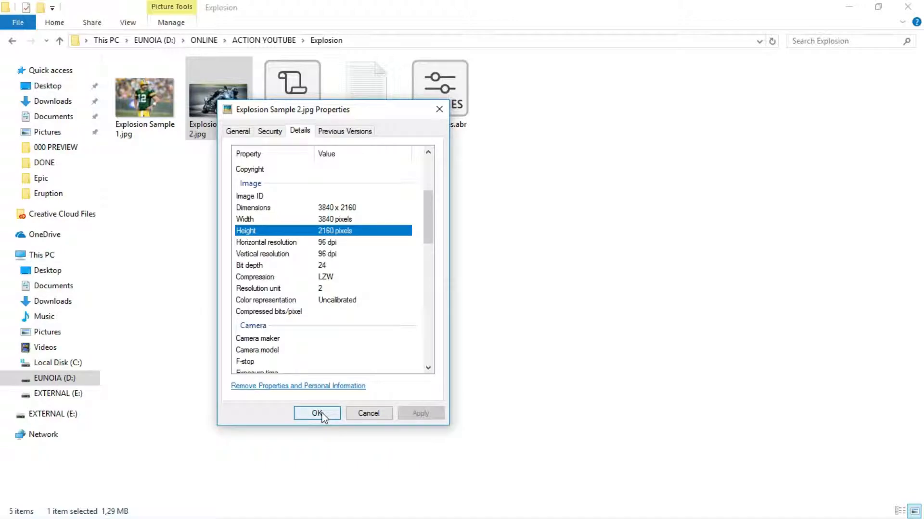
Step: Close the file properties, open Explosion Sample 1.jpg in Adobe Photoshop CC 2019 and activate the Move tool
click(320, 414)
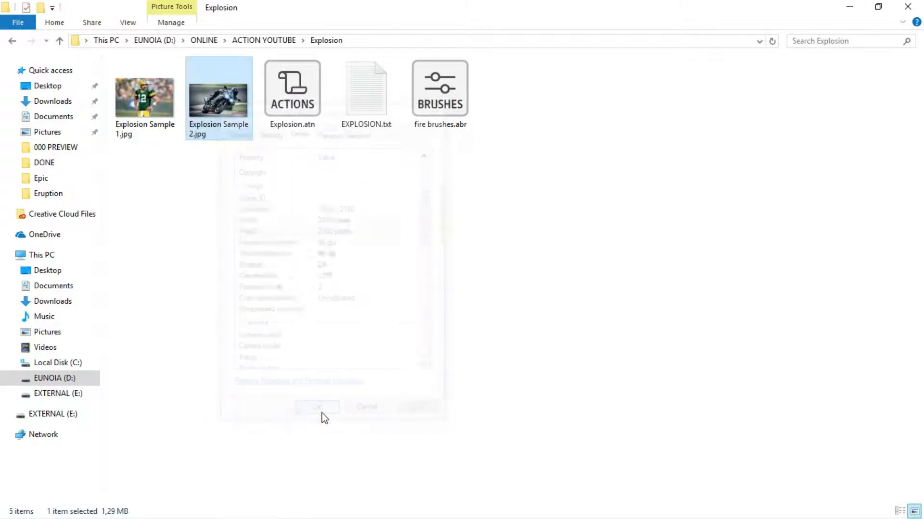
click(134, 85)
right_click(134, 85)
mouse_move(245, 289)
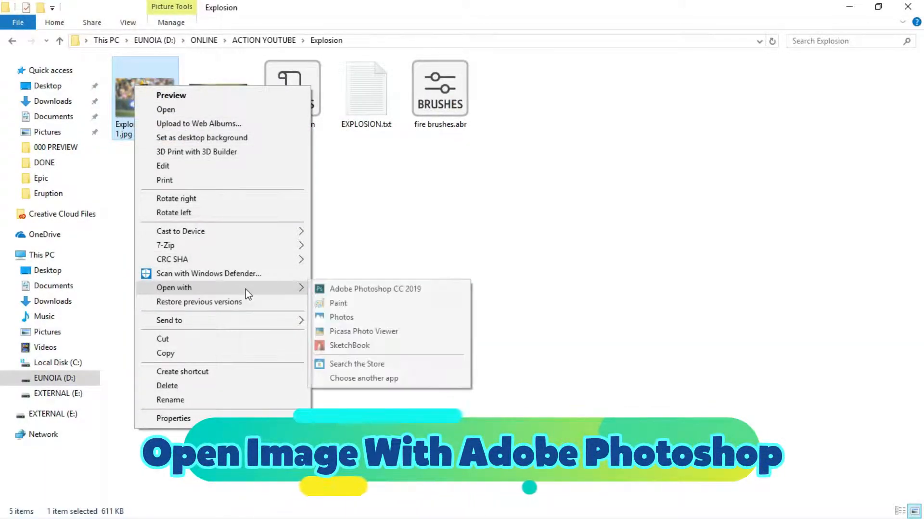
click(389, 289)
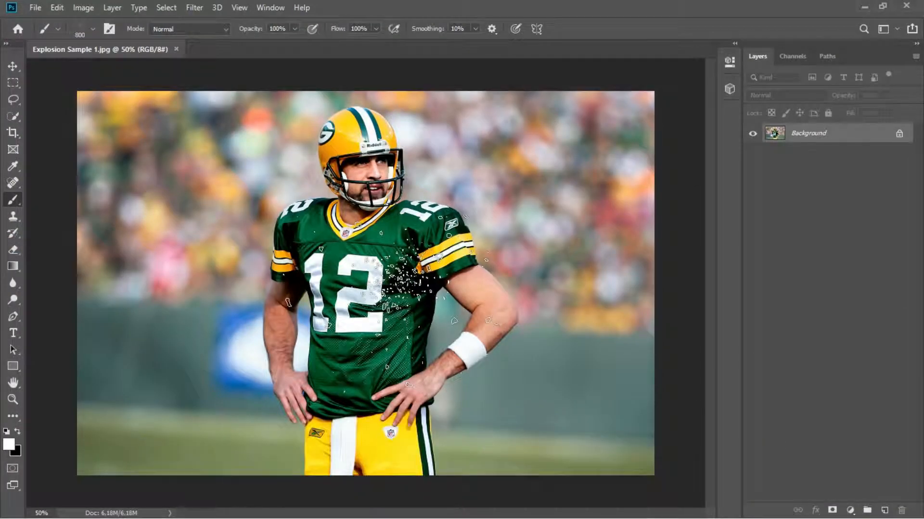
click(12, 67)
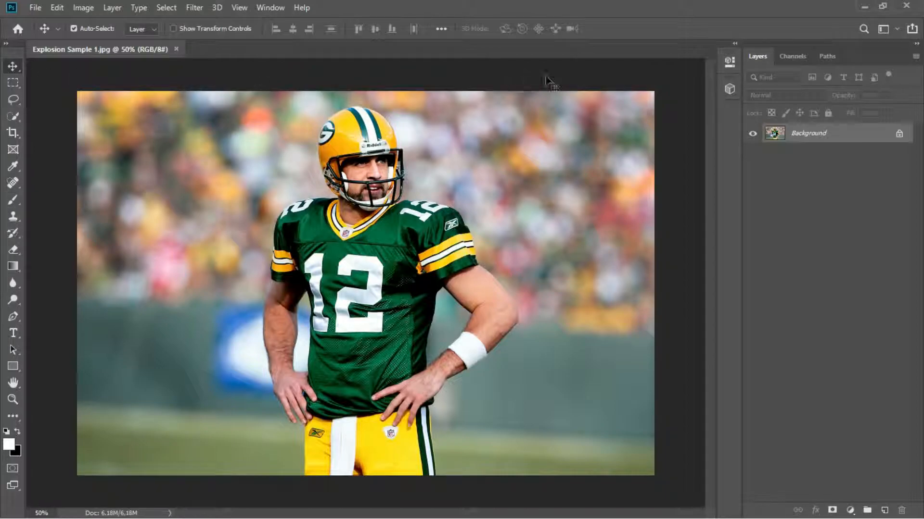
Step: Return to the Explosion folder in File Explorer and open Explosion Sample 2.jpg in Adobe Photoshop CC 2019
click(864, 6)
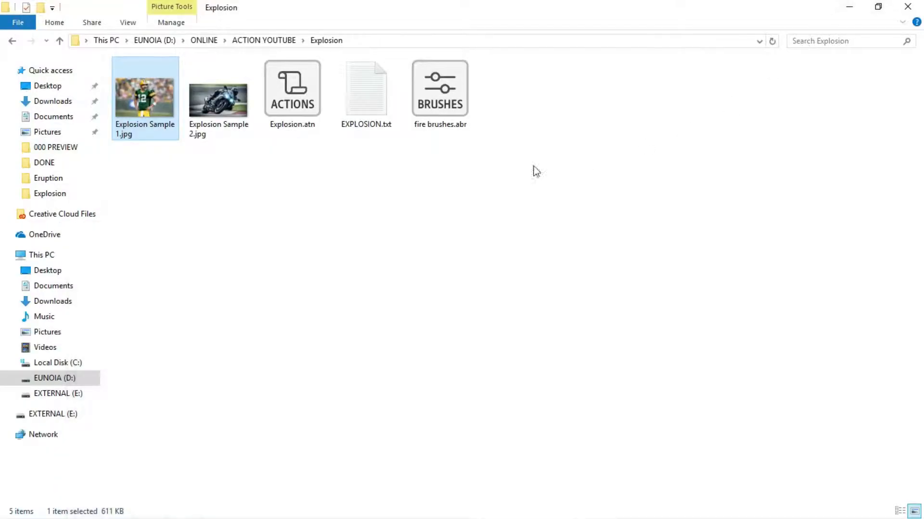
click(231, 100)
right_click(231, 100)
mouse_move(374, 303)
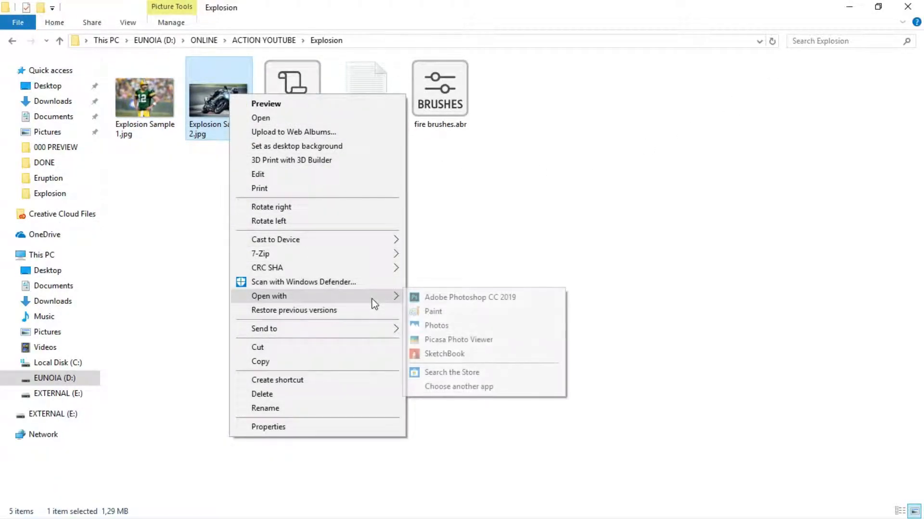
click(529, 296)
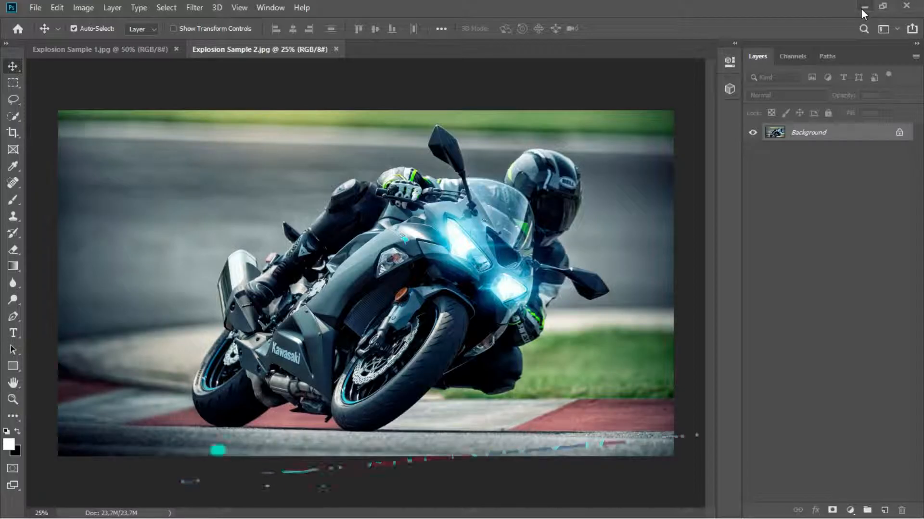
Step: Return to the Explosion folder and load Explosion.atn and fire brushes.abr together into Photoshop
click(861, 7)
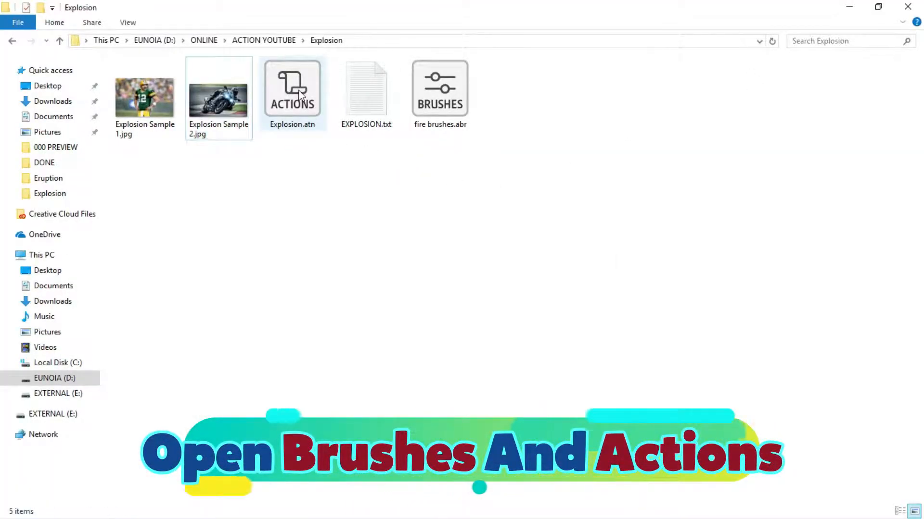
click(293, 105)
ctrl+click(449, 92)
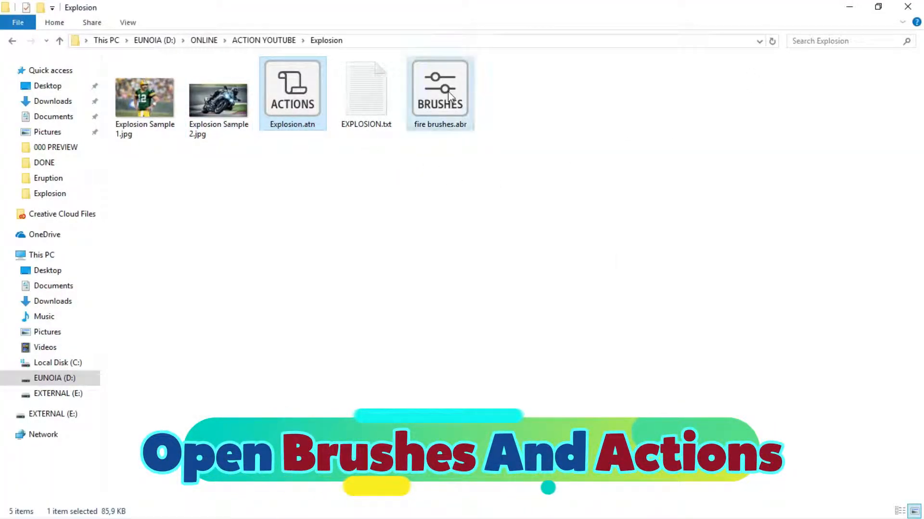
right_click(442, 89)
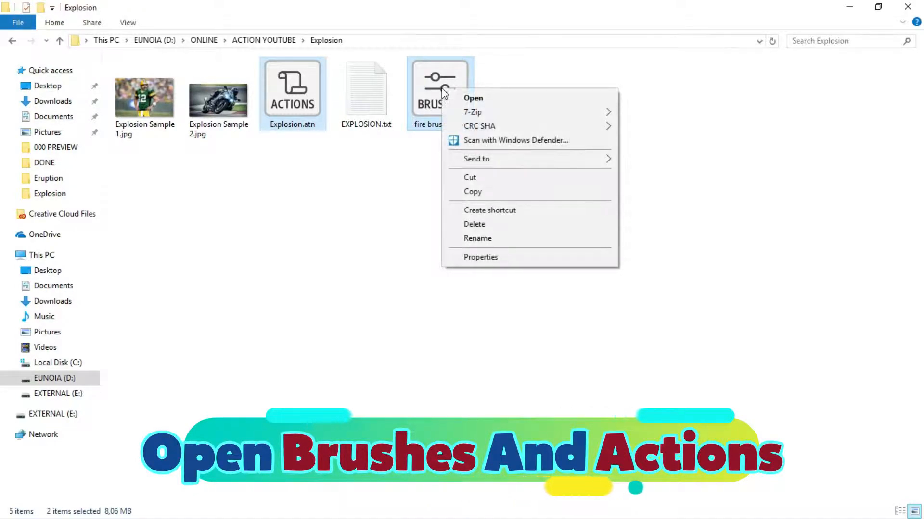
click(489, 98)
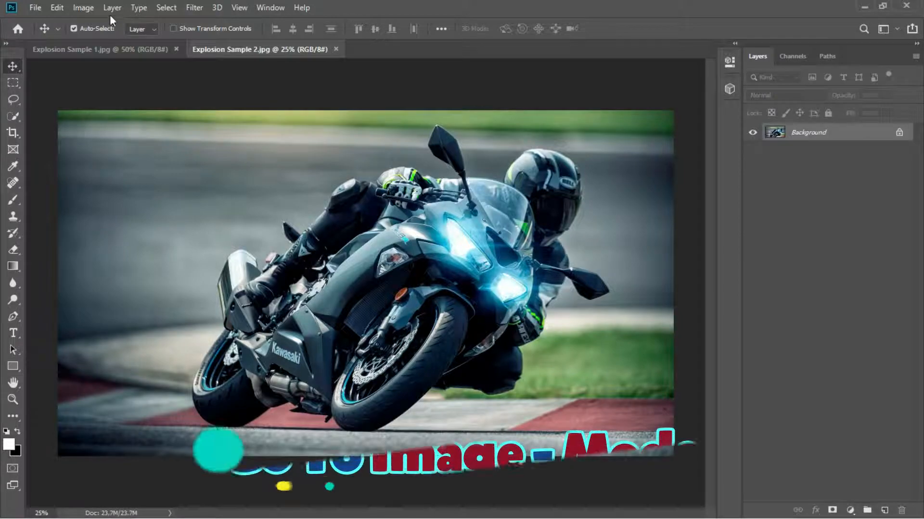
Step: Check the color mode and bit depth of the motorcycle image
click(90, 8)
mouse_move(92, 24)
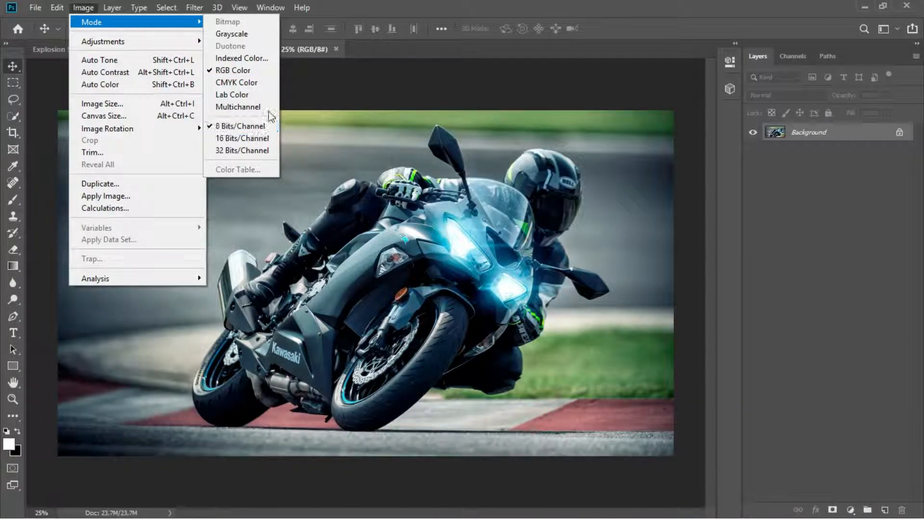
click(293, 82)
Step: Display the loaded actions and expand the explosion(medium) action to show its commands
click(272, 10)
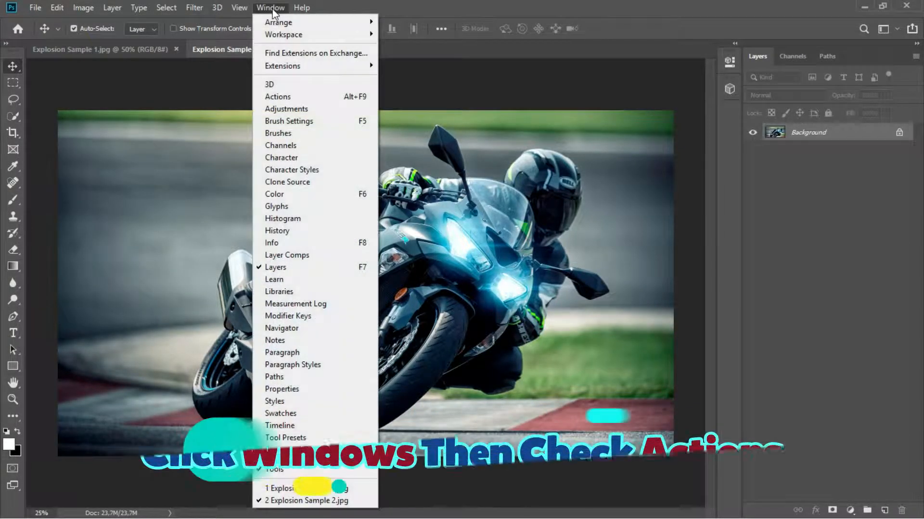
click(305, 97)
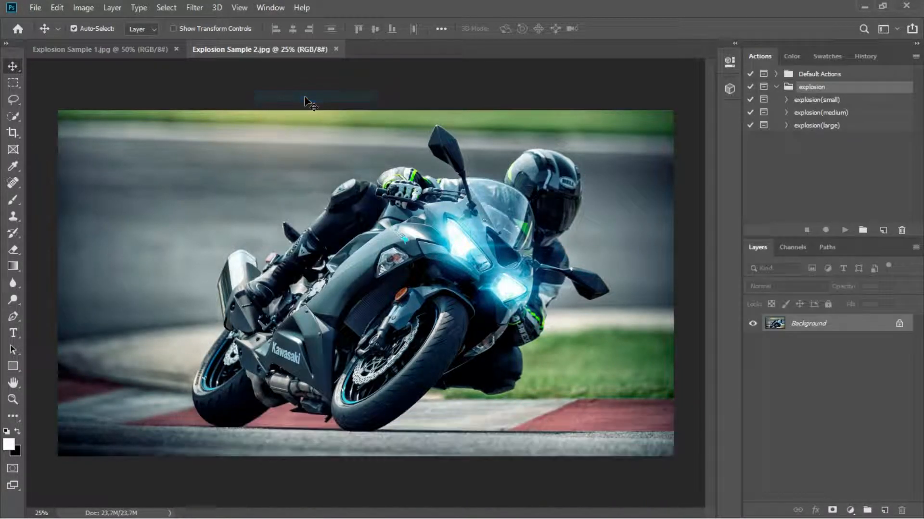
click(785, 100)
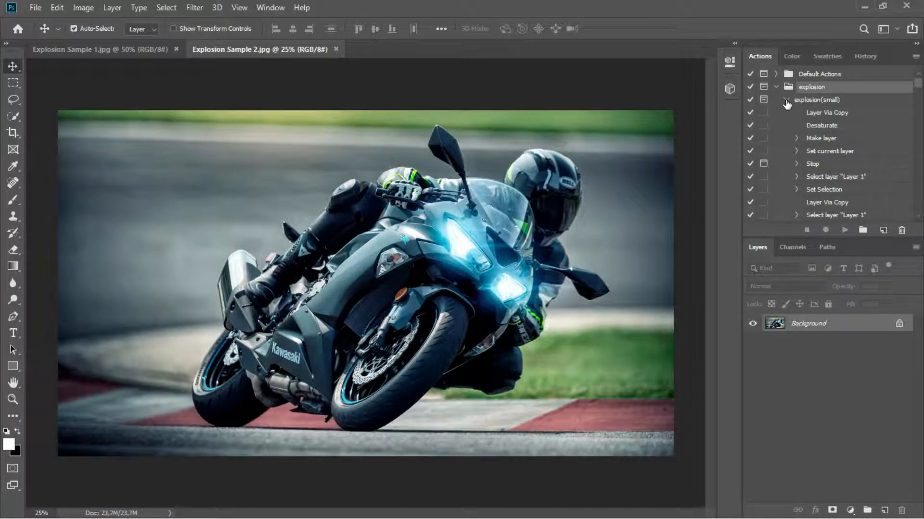
click(786, 100)
click(787, 113)
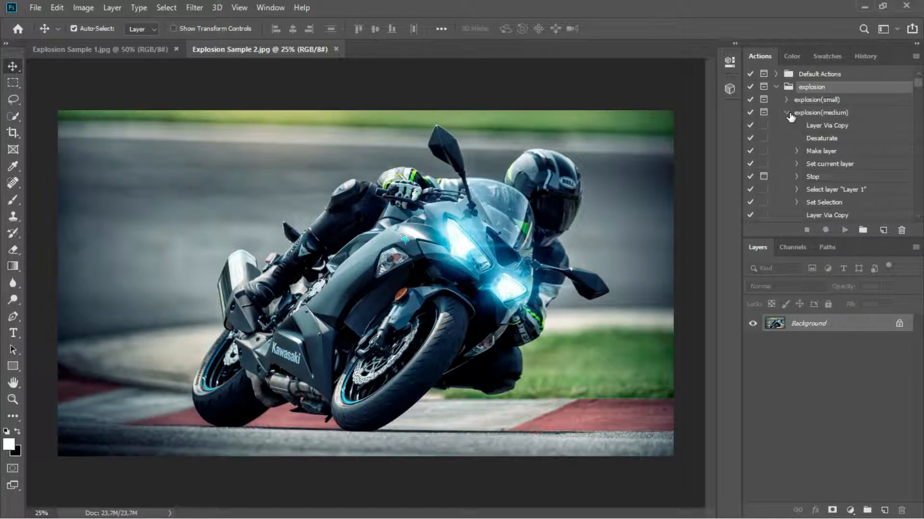
Step: Play the explosion(medium) action on the motorcycle image and stop at its brushing instruction
click(814, 116)
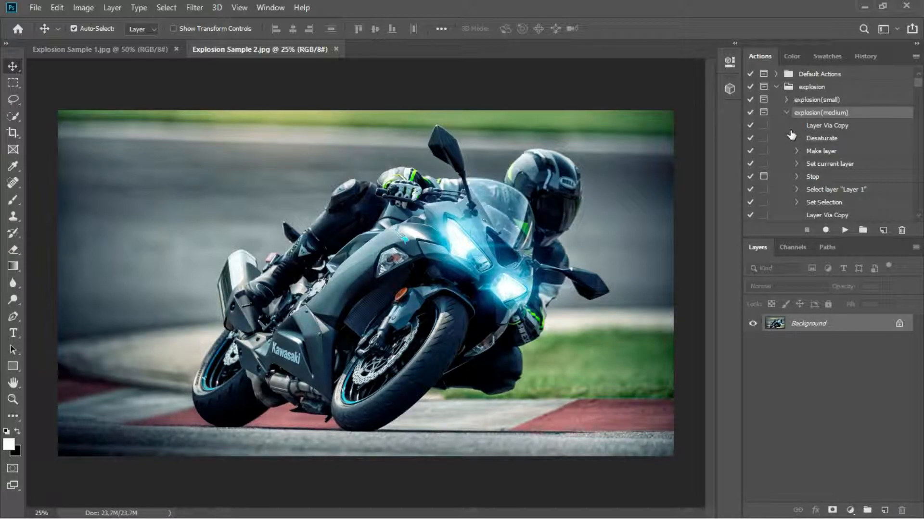
scroll(794, 138, down, 1)
scroll(796, 138, down, 1)
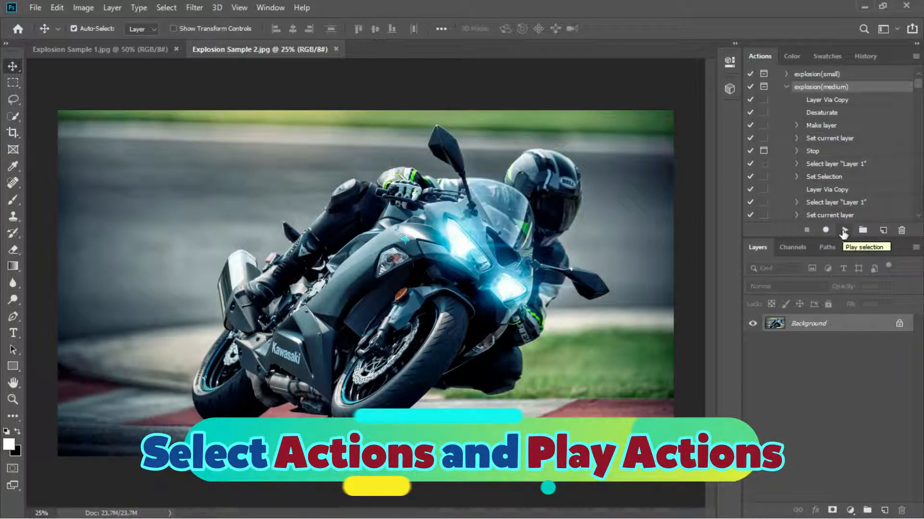
click(844, 231)
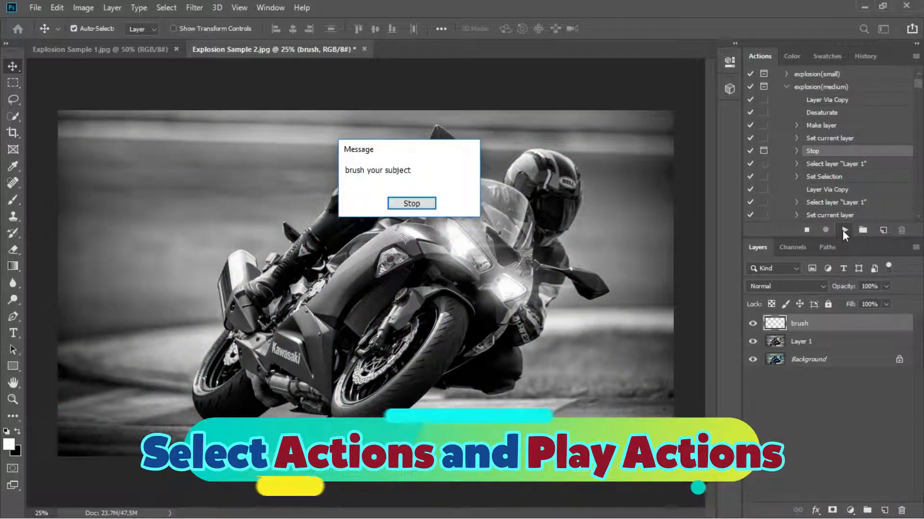
click(419, 202)
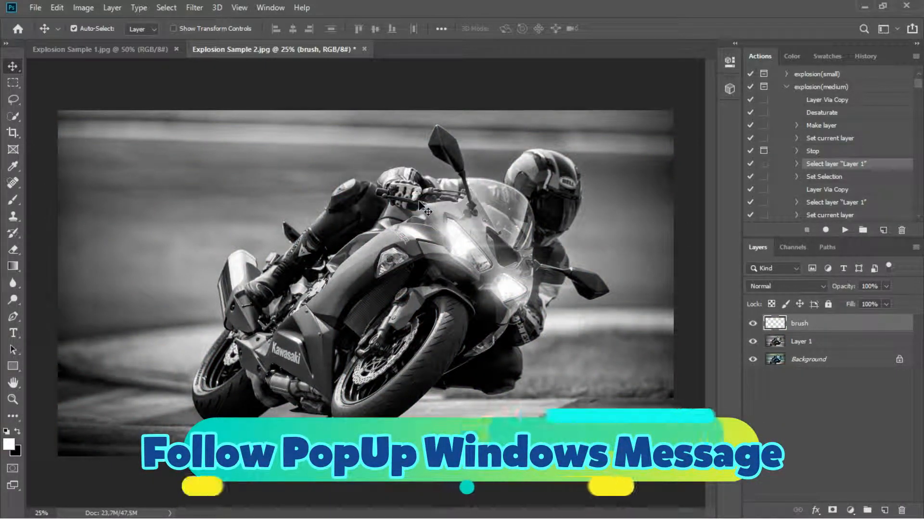
Step: On the Background layer, select the motorcycle and its rider with the Quick Selection tool, including the rider's knee and side mirror
click(807, 364)
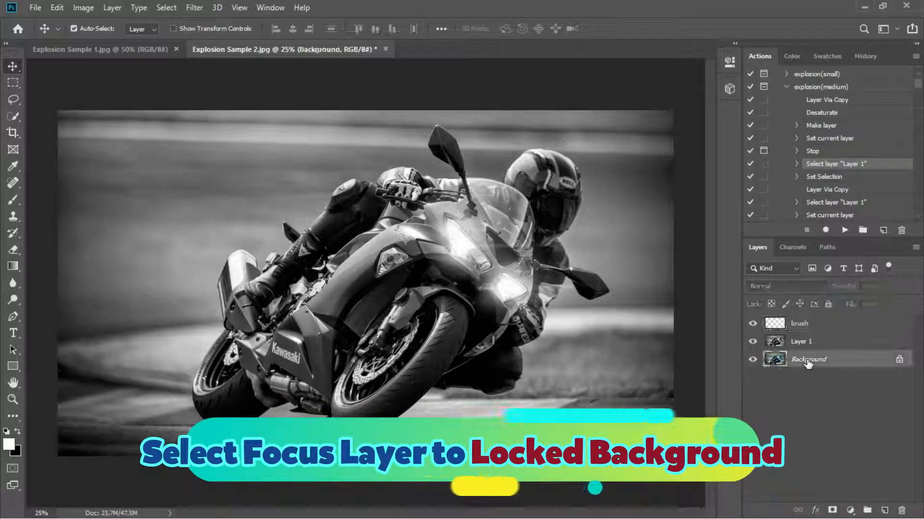
click(14, 117)
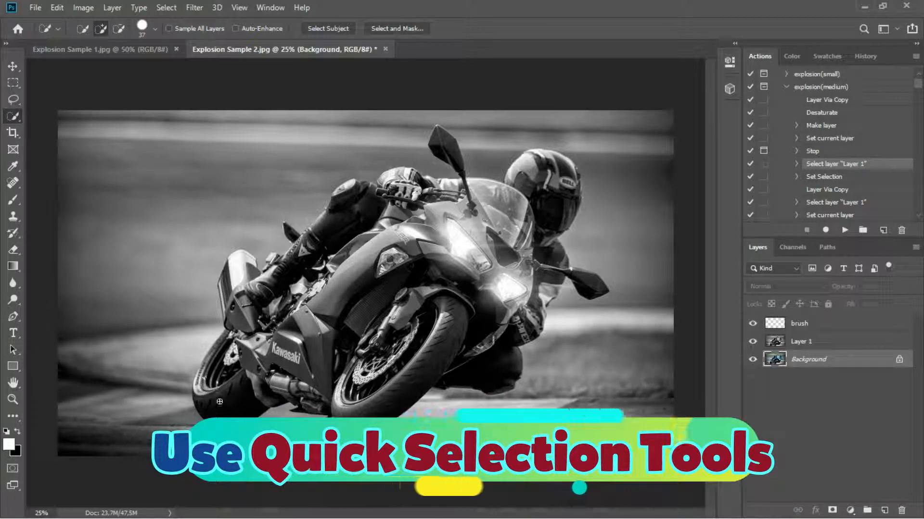
mouse_move(219, 397)
mouse_down()
mouse_move(205, 369)
mouse_move(218, 349)
mouse_move(383, 277)
mouse_move(527, 196)
mouse_move(535, 173)
mouse_move(559, 168)
mouse_move(495, 303)
mouse_move(415, 369)
mouse_up()
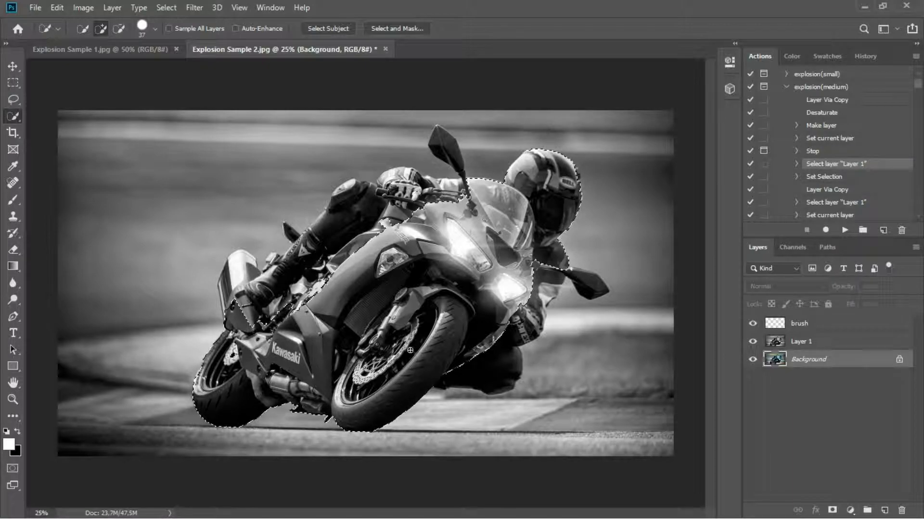
click(486, 378)
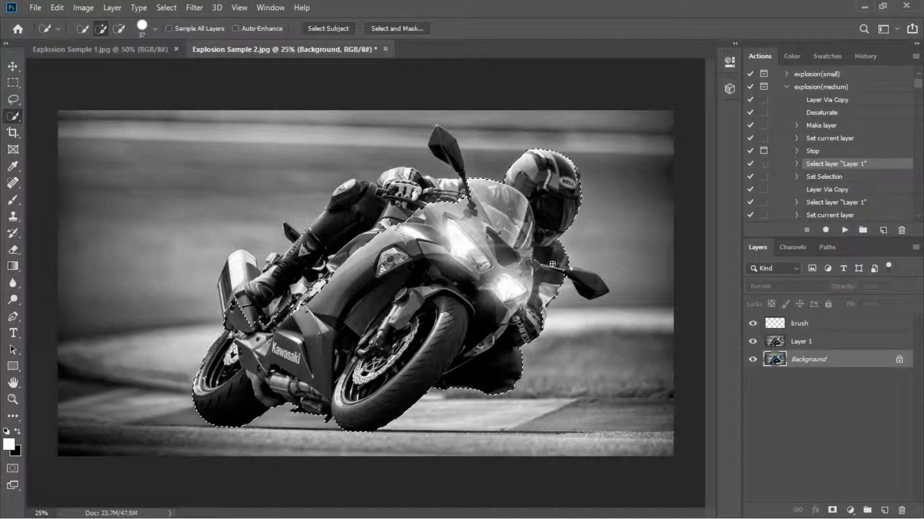
click(582, 283)
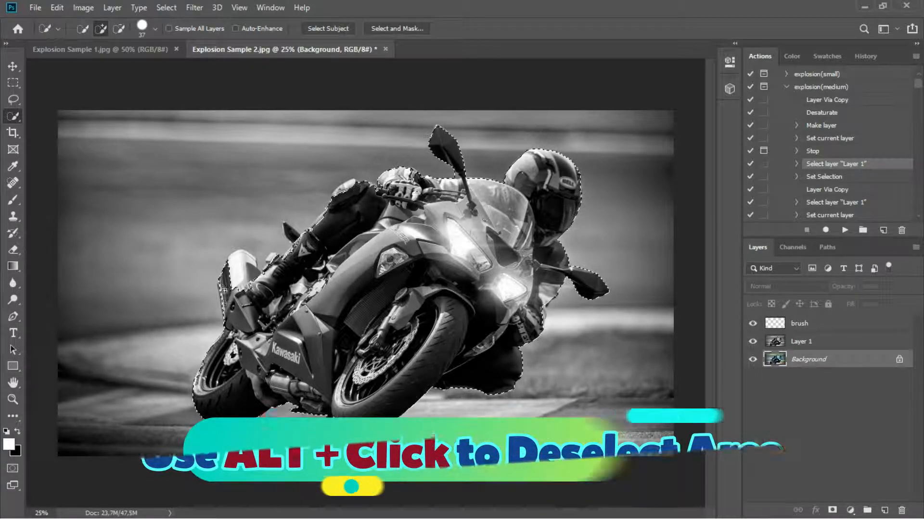
Step: Extend the quick selection to cover the rest of the exhaust behind the rider's boot
key(ctrl+plus)
key(ctrl+plus)
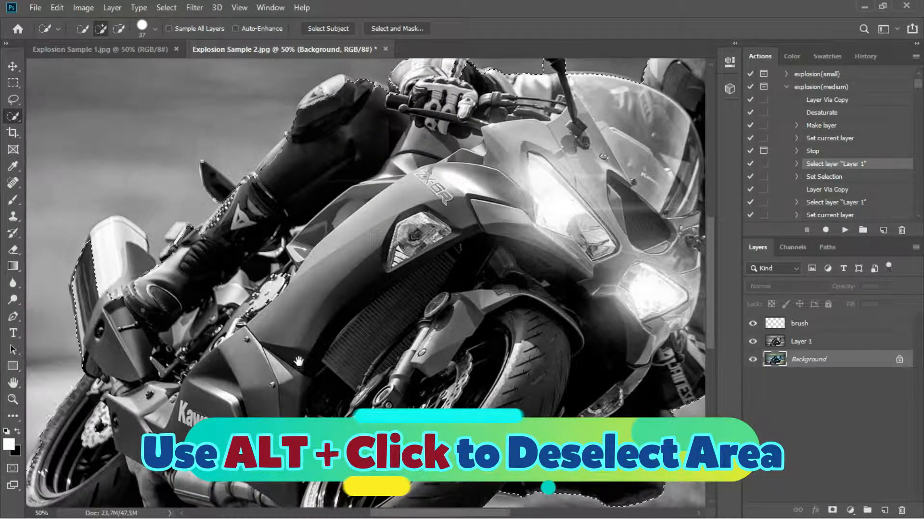
drag(298, 361, 358, 266)
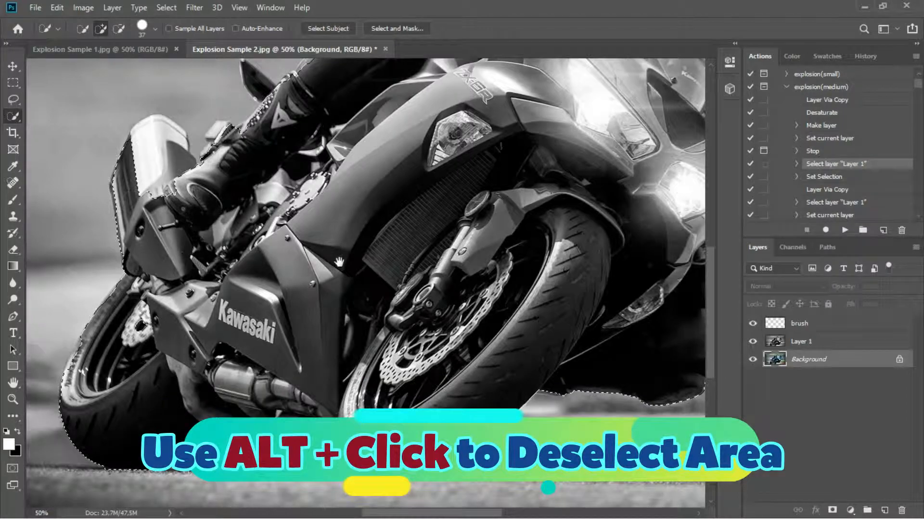
drag(301, 271, 363, 389)
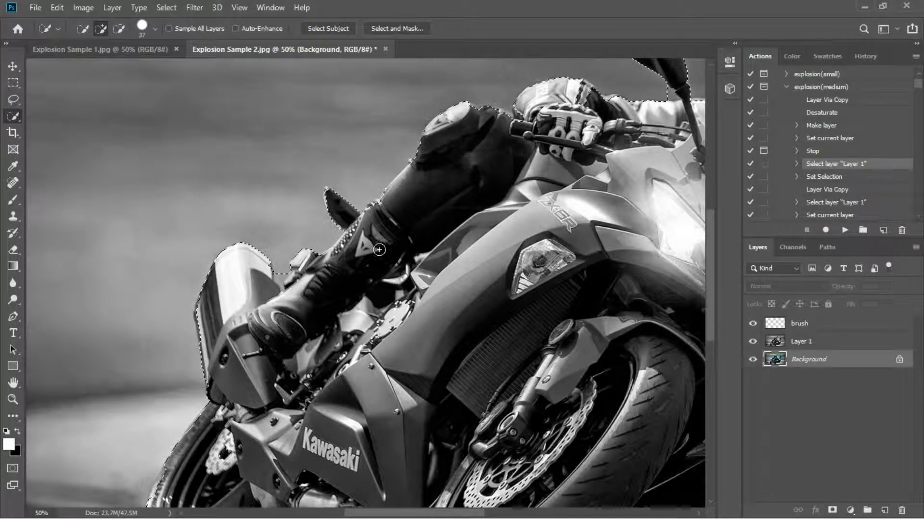
Step: Inspect the selection edge around the mirrors and helmet and subtract the background sliver beside the upper mirror's stem
drag(500, 193, 340, 343)
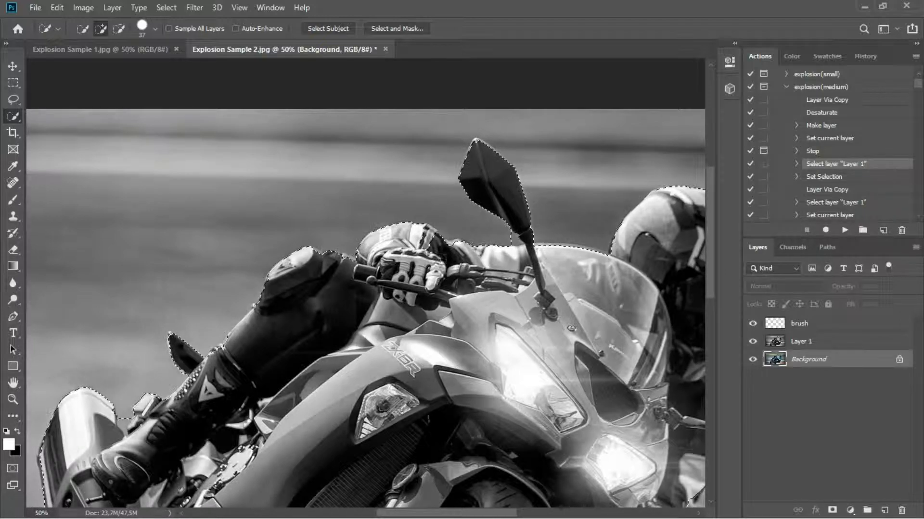
drag(560, 269, 409, 274)
drag(485, 294, 436, 235)
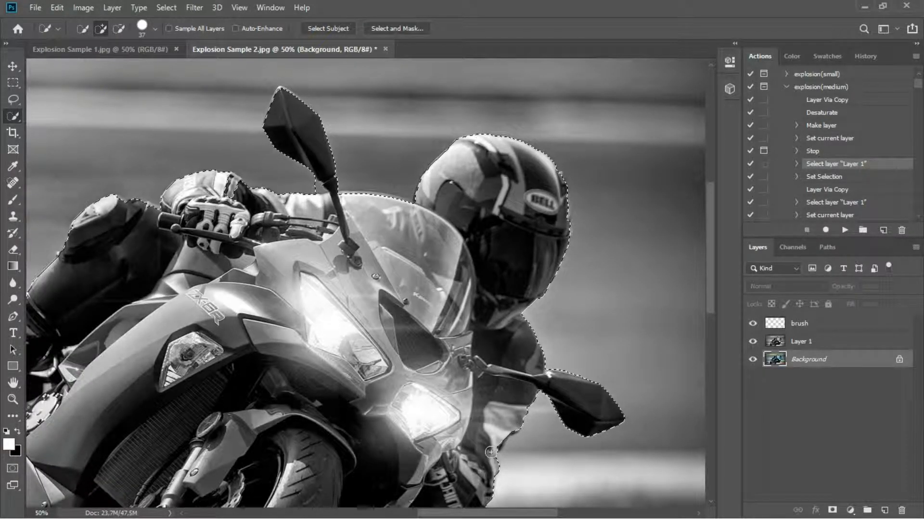
drag(378, 286, 435, 394)
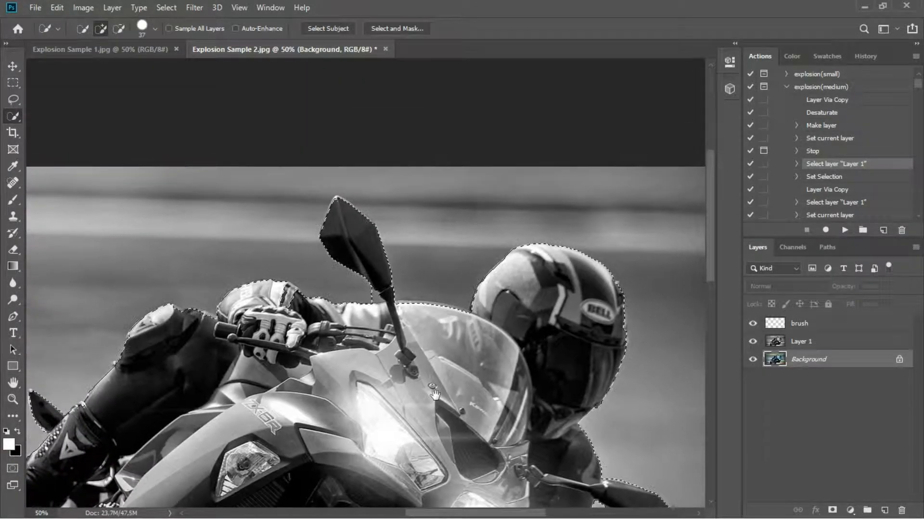
key(alt)
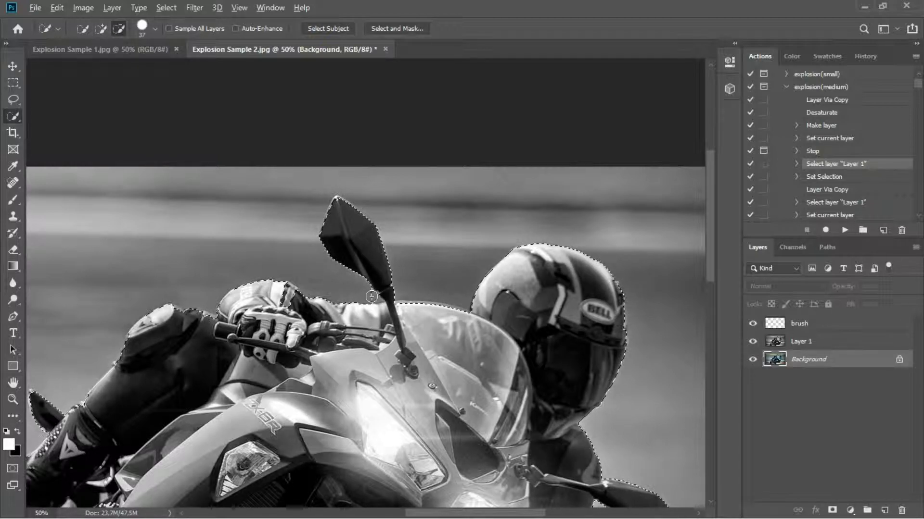
Step: Subtract the background gap between the exhaust and the rider's boot from the selection
drag(310, 329, 502, 267)
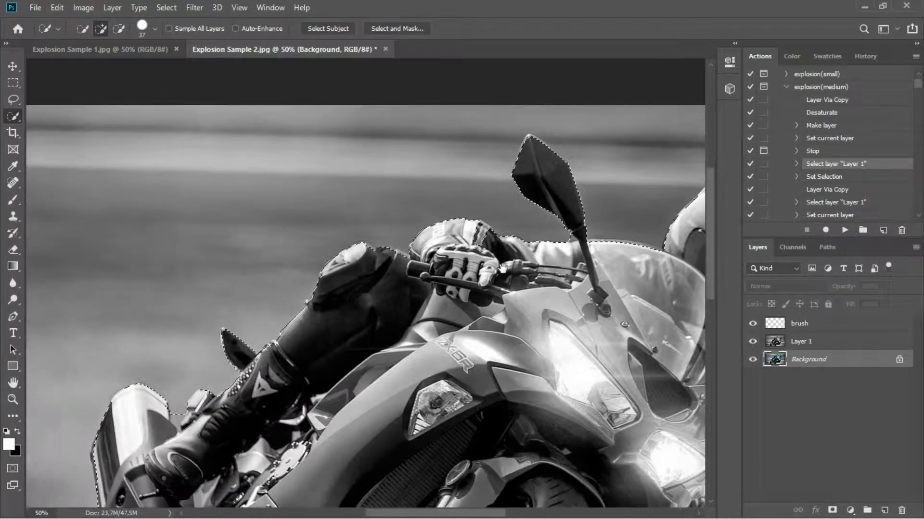
key(alt)
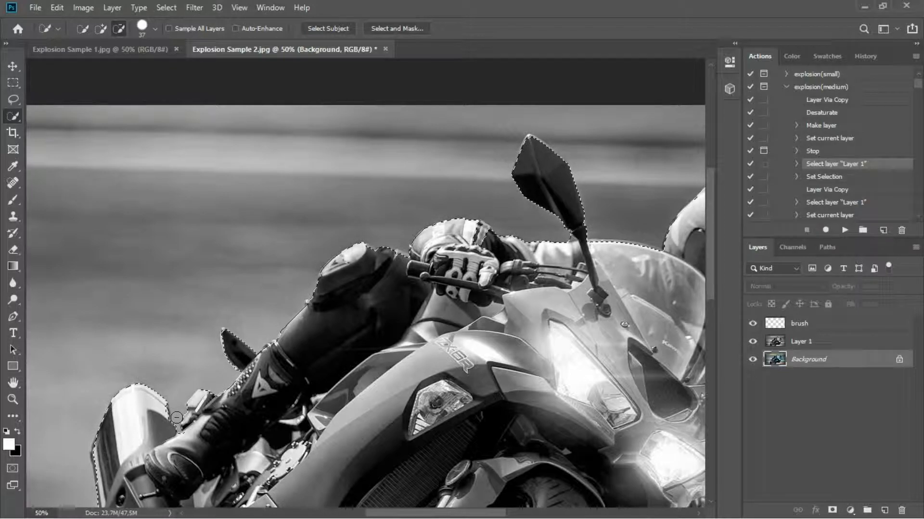
click(176, 417)
mouse_move(292, 509)
mouse_down()
mouse_move(390, 359)
mouse_move(385, 298)
mouse_up()
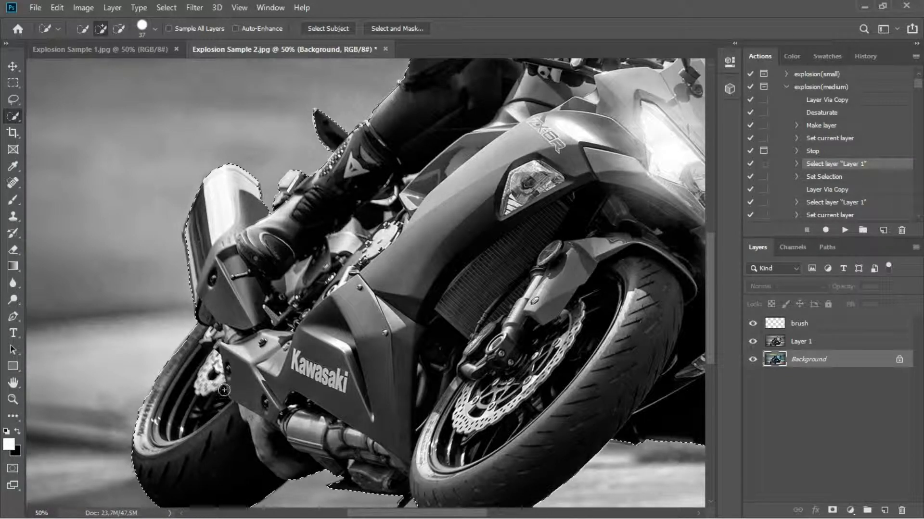
Step: Activate the layer named brush and choose the Hard Round preset for the Brush tool
drag(389, 393, 299, 347)
drag(558, 230, 380, 350)
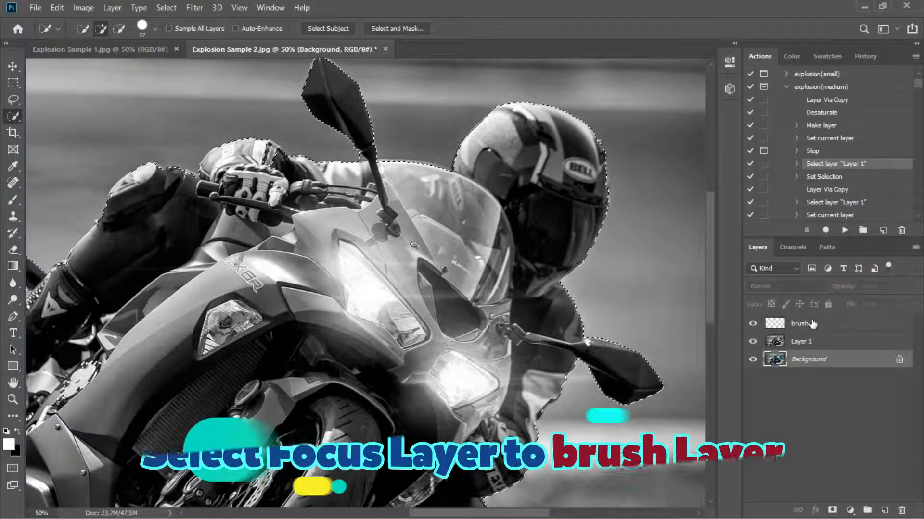
click(813, 325)
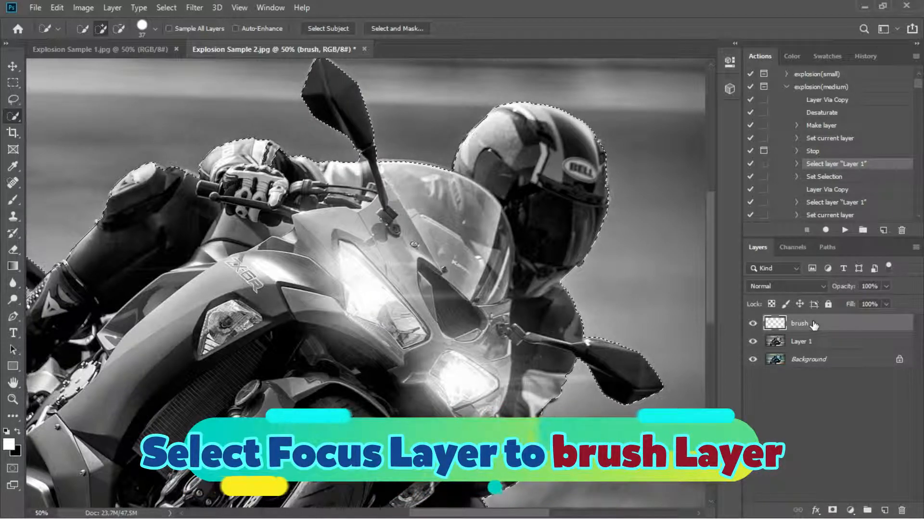
click(13, 201)
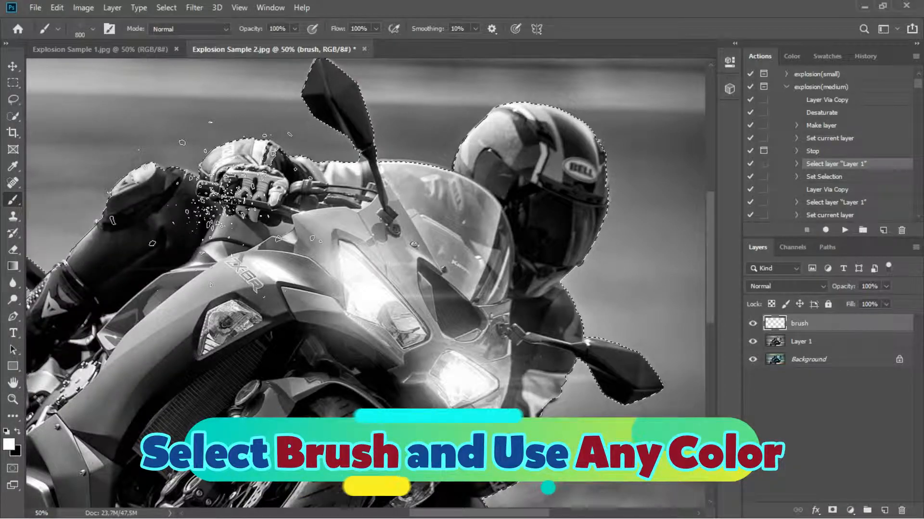
right_click(219, 207)
click(285, 366)
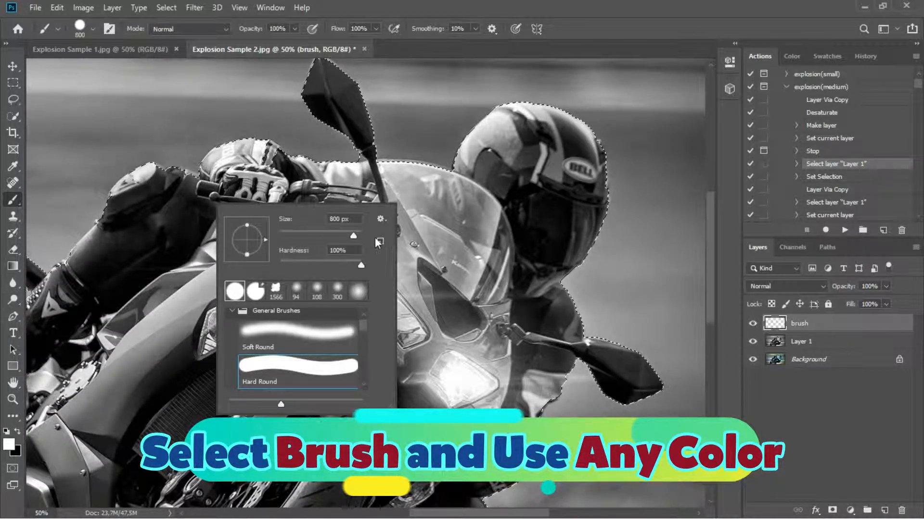
Step: Set the foreground color to bright green, #23eb1e
click(14, 443)
click(709, 212)
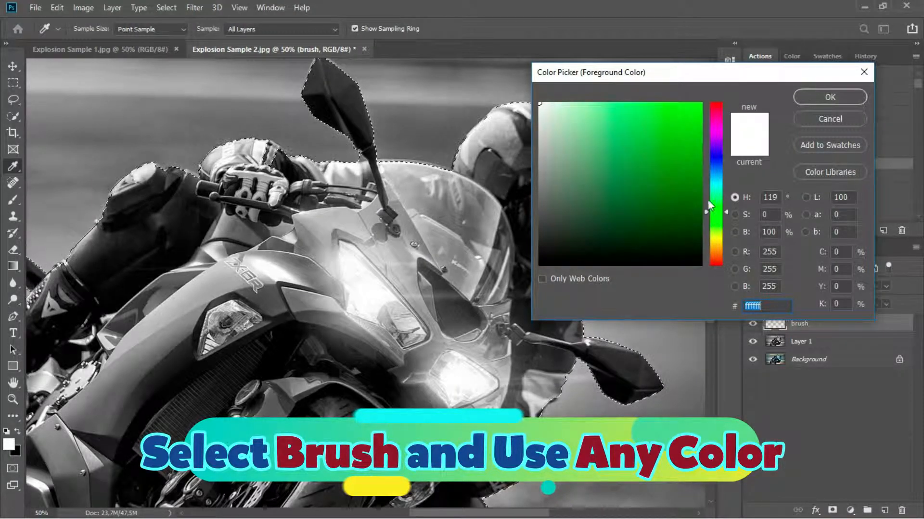
click(680, 115)
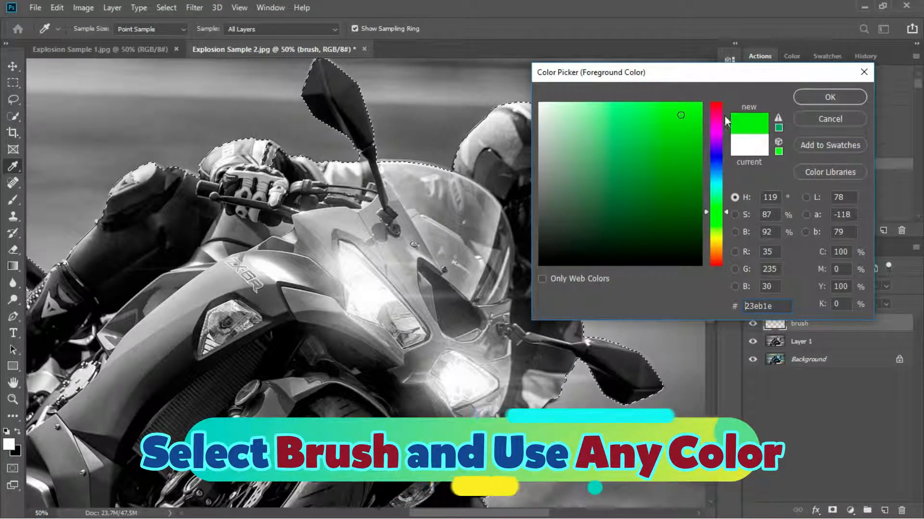
click(836, 96)
Step: Paint the whole selected motorcycle and rider solid green on the brush layer
mouse_move(559, 200)
mouse_down()
mouse_move(496, 159)
mouse_move(442, 166)
mouse_move(526, 308)
mouse_move(405, 361)
mouse_move(459, 271)
mouse_up()
key(space)
mouse_move(503, 389)
mouse_down()
mouse_move(353, 416)
mouse_move(309, 402)
mouse_move(392, 313)
mouse_move(370, 403)
mouse_move(179, 344)
mouse_move(133, 344)
mouse_up()
key(space)
key(space)
drag(239, 336, 338, 356)
mouse_move(274, 382)
mouse_down()
mouse_move(173, 371)
mouse_move(275, 239)
mouse_move(202, 217)
mouse_move(470, 175)
mouse_move(458, 231)
mouse_move(374, 373)
mouse_move(346, 268)
mouse_move(470, 222)
mouse_move(503, 262)
mouse_move(413, 266)
mouse_up()
key(space)
key(space)
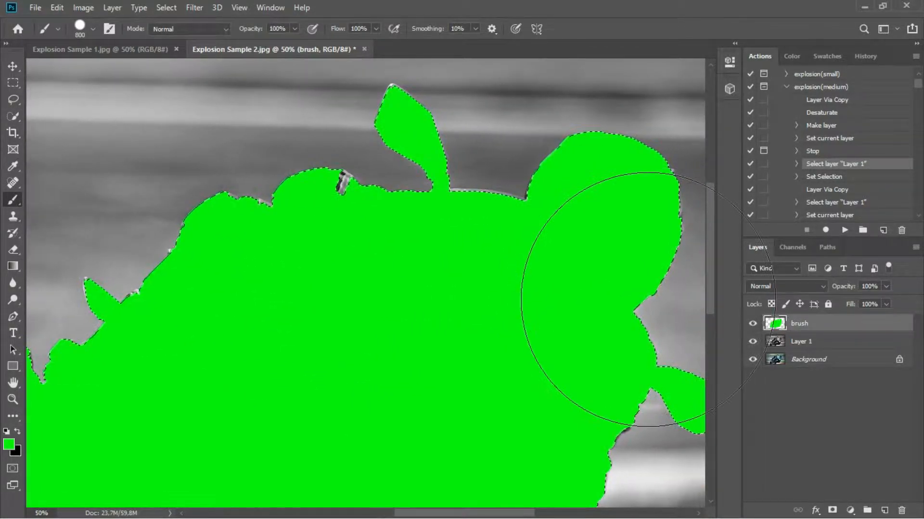
Step: Add the missed patch at the rider's wrist to the quick selection from the Background layer and paint it green on the brush layer
click(806, 364)
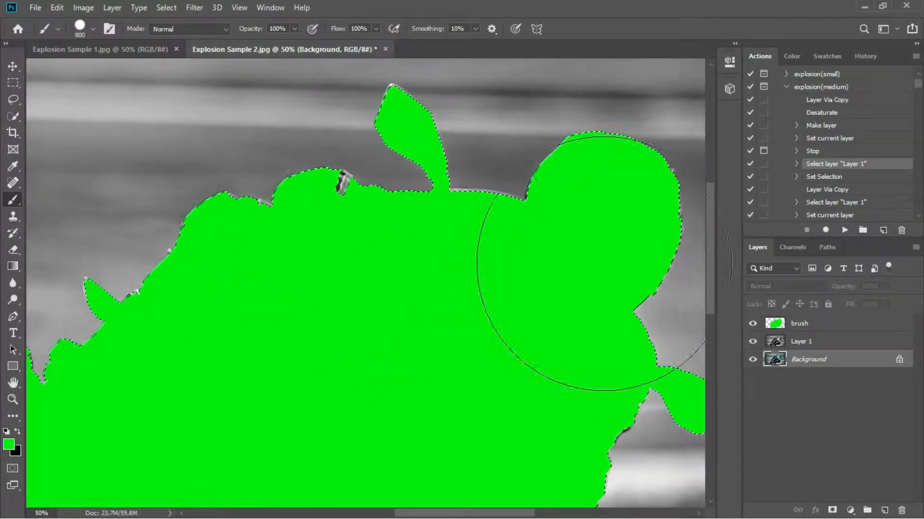
click(13, 116)
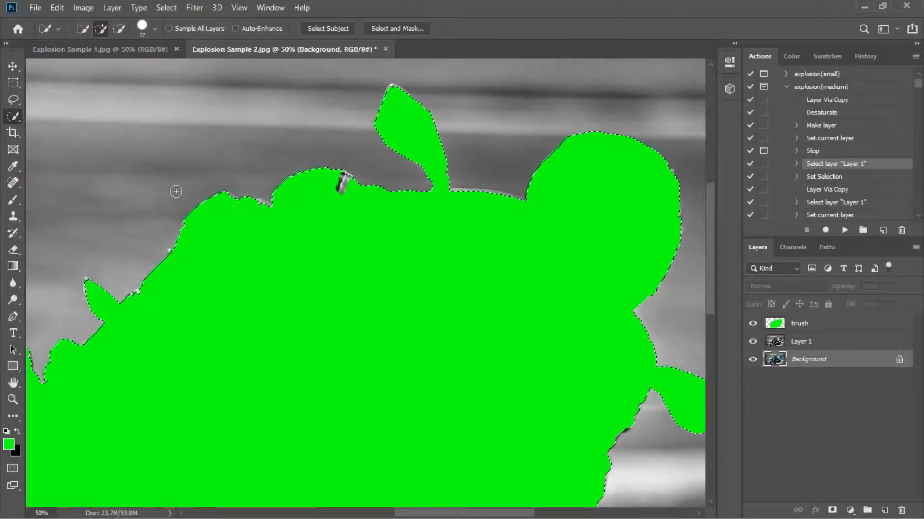
click(13, 200)
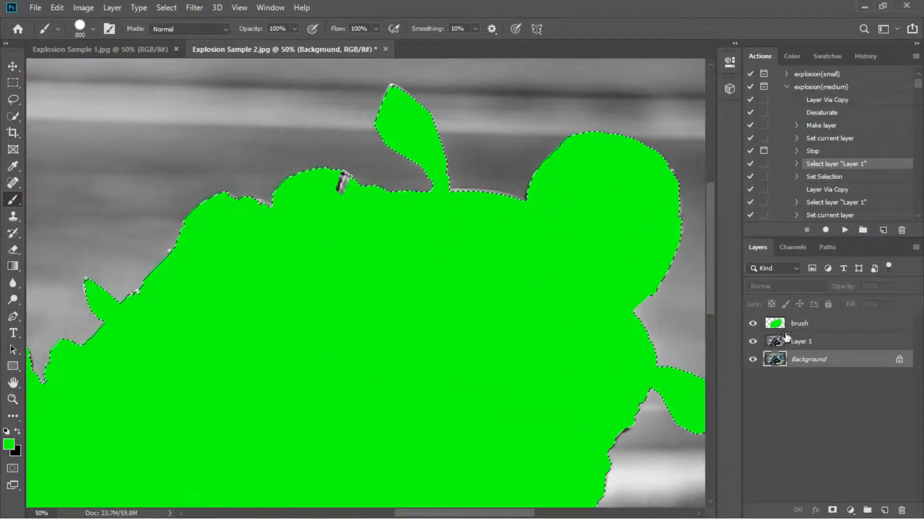
click(803, 328)
click(345, 222)
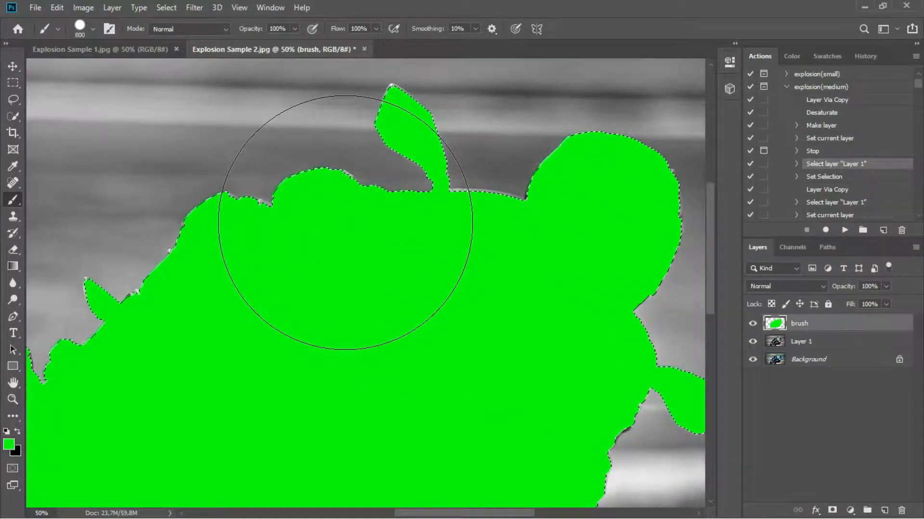
Step: Clear the selection and resume the explosion(medium) action from its Select layer "Layer 1" step
click(13, 83)
click(66, 143)
key(ctrl+minus)
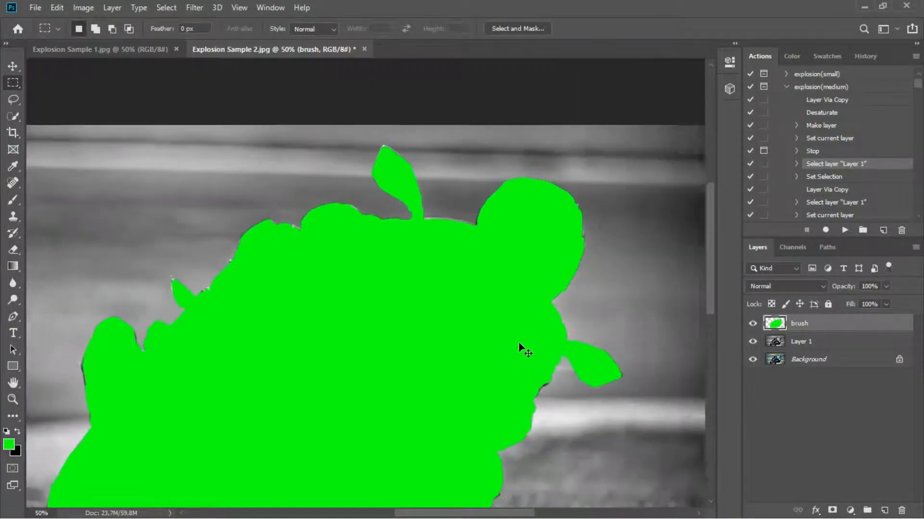
mouse_move(610, 326)
mouse_down()
mouse_move(622, 310)
mouse_move(605, 311)
mouse_up()
click(754, 325)
click(753, 325)
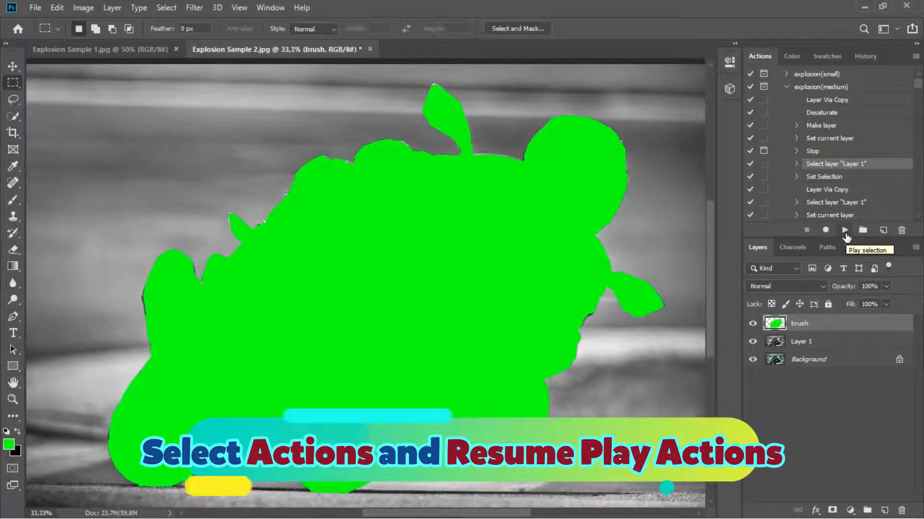
click(845, 230)
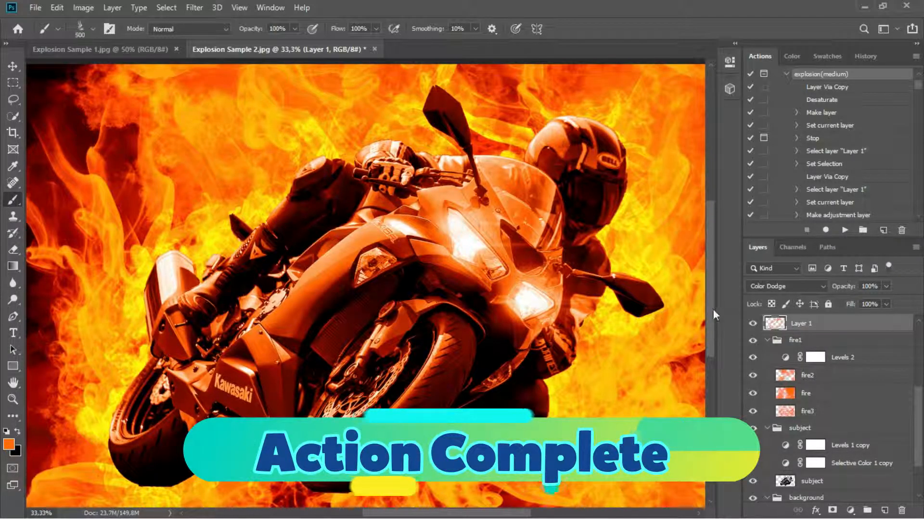
Step: Compare the effect of the fire2, fire and fire3 layers by switching their visibility off and on
key(ctrl+minus)
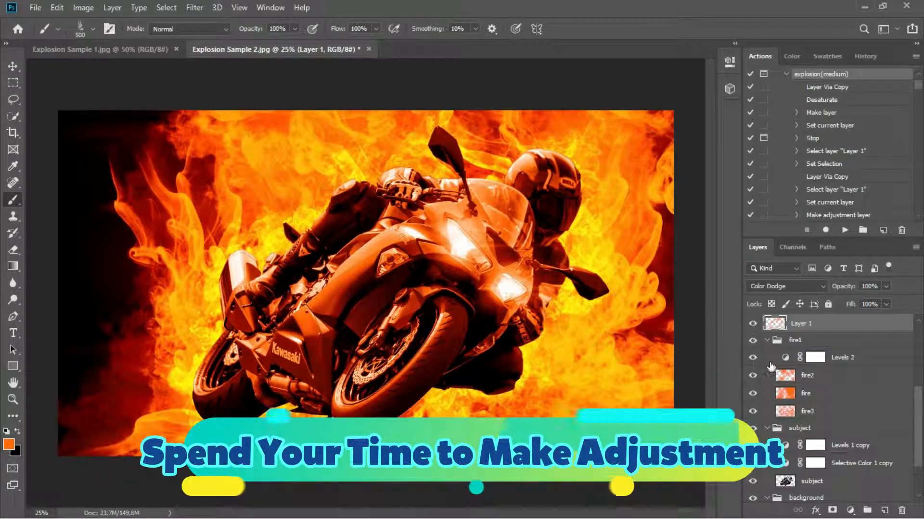
click(753, 376)
click(753, 376)
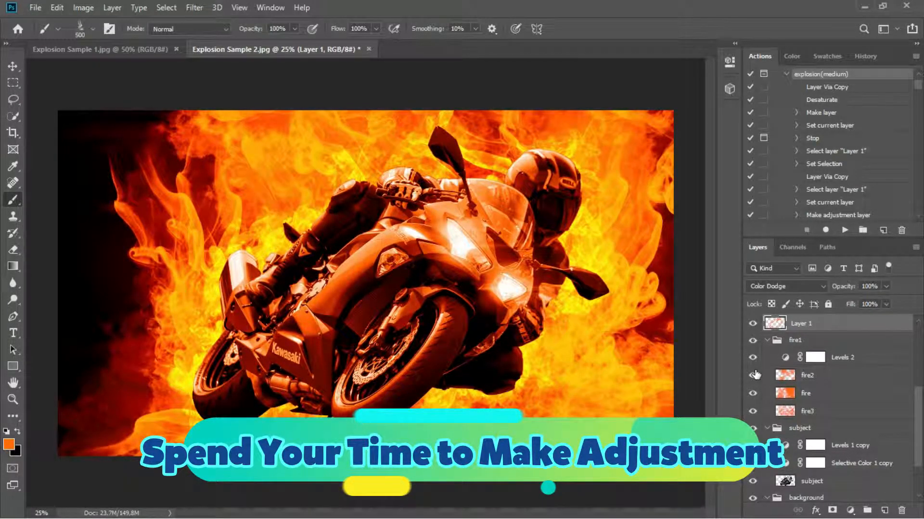
click(753, 394)
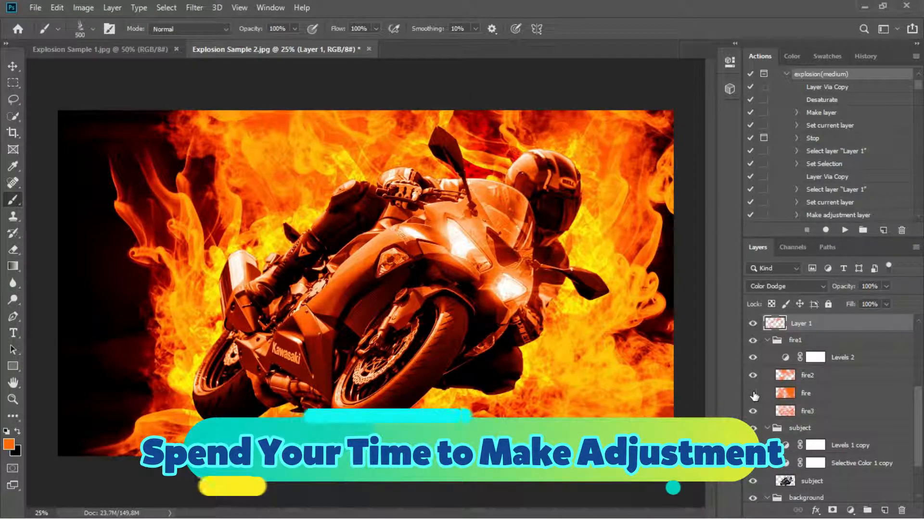
click(754, 394)
click(753, 411)
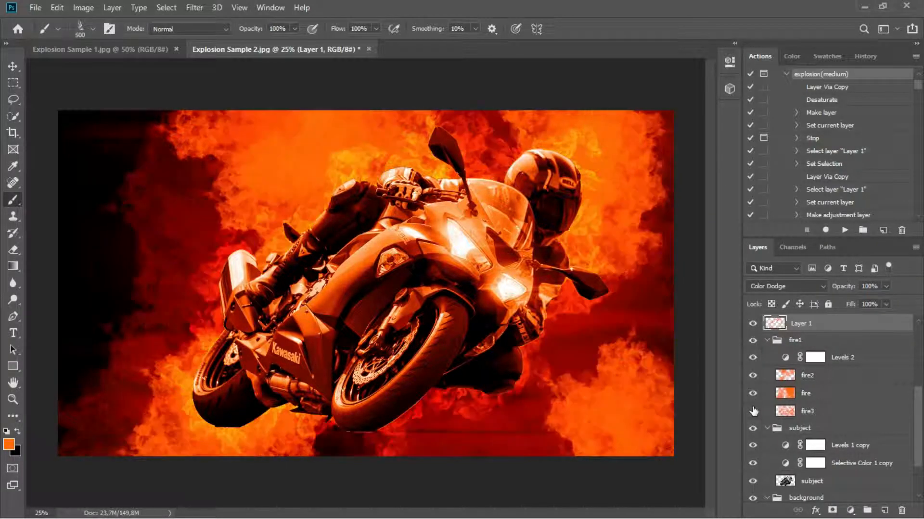
click(753, 411)
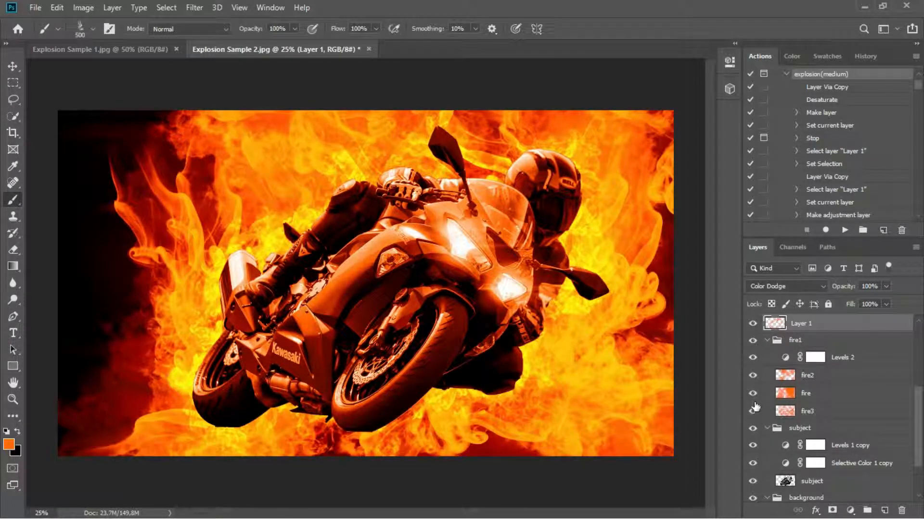
click(754, 394)
Step: Hide the fire2 layer, the subject group and the Hue/Saturation 1 adjustment layer in the background group
click(752, 376)
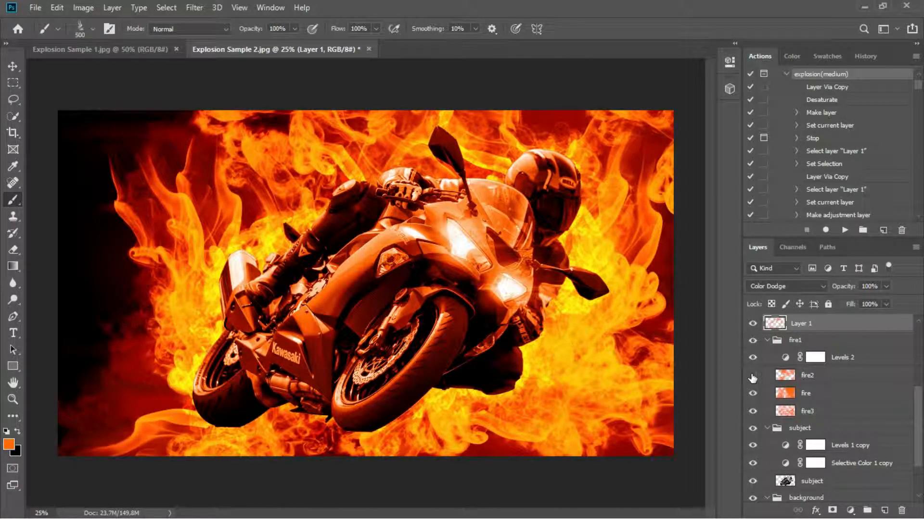
scroll(754, 390, down, 2)
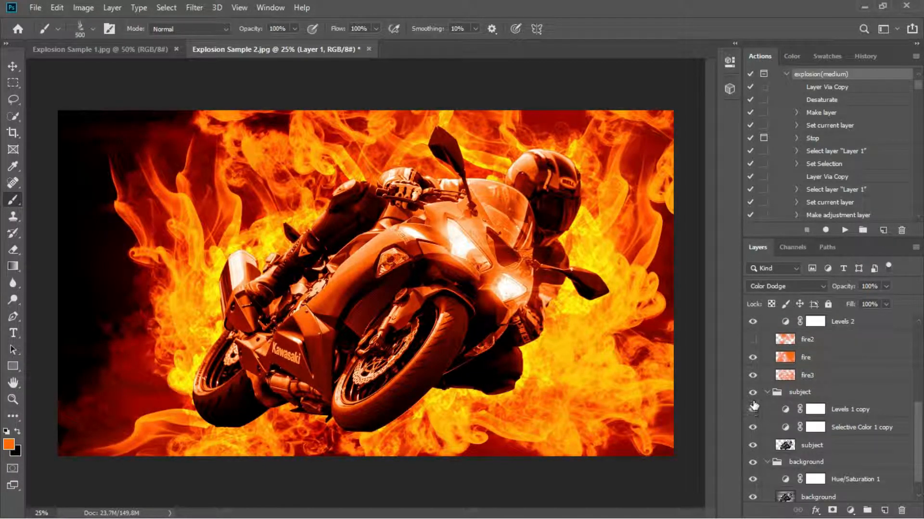
click(753, 393)
click(754, 393)
click(752, 393)
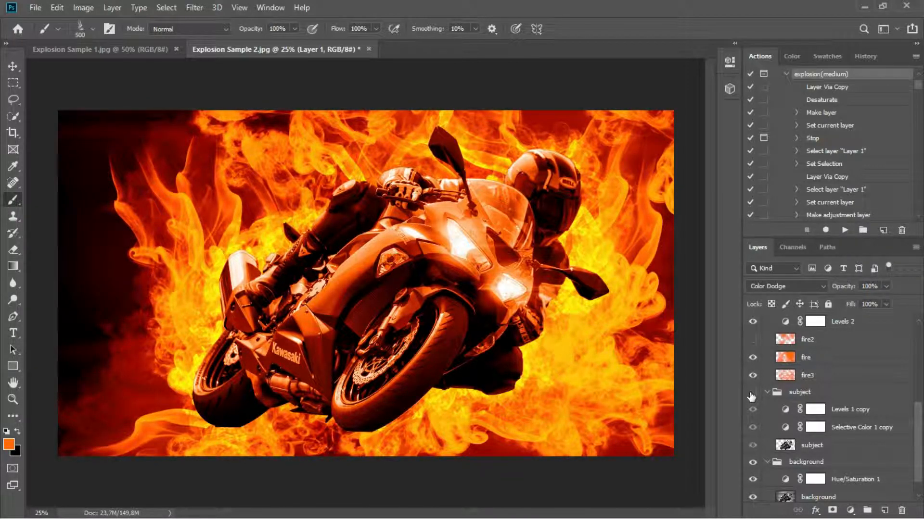
scroll(751, 396, down, 1)
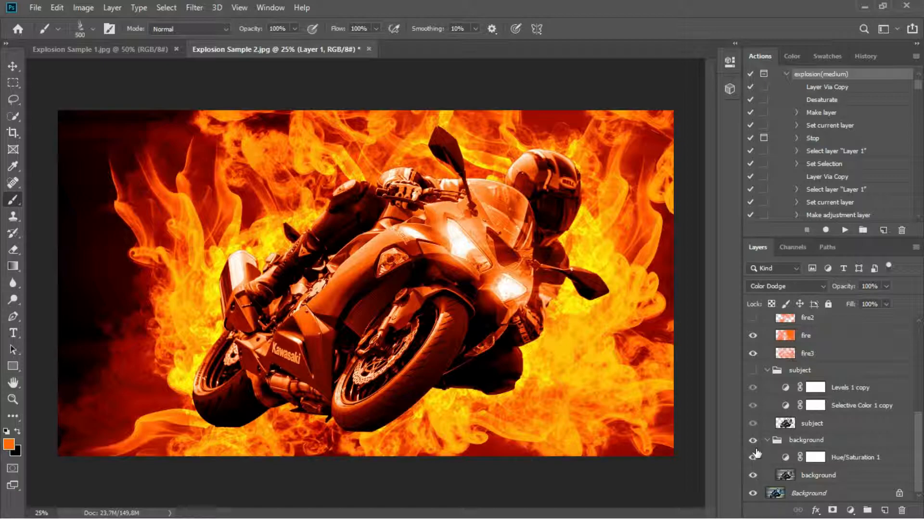
click(752, 441)
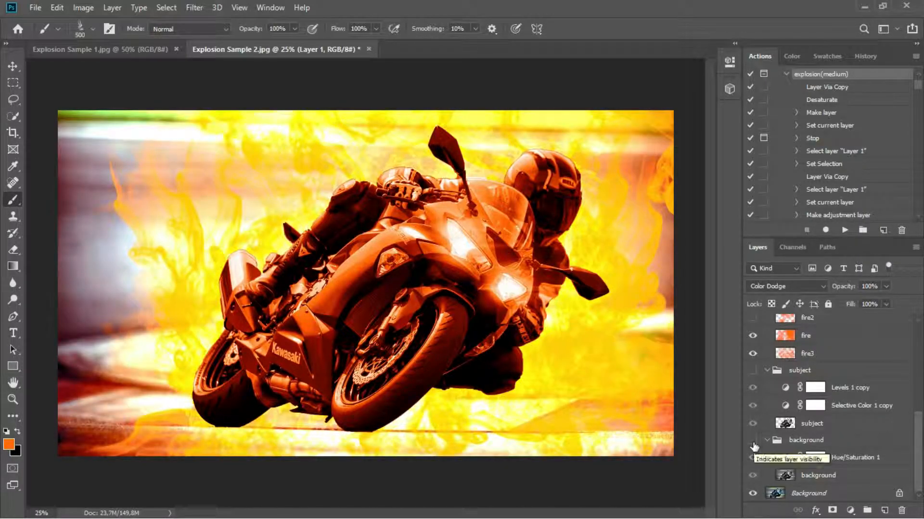
click(753, 441)
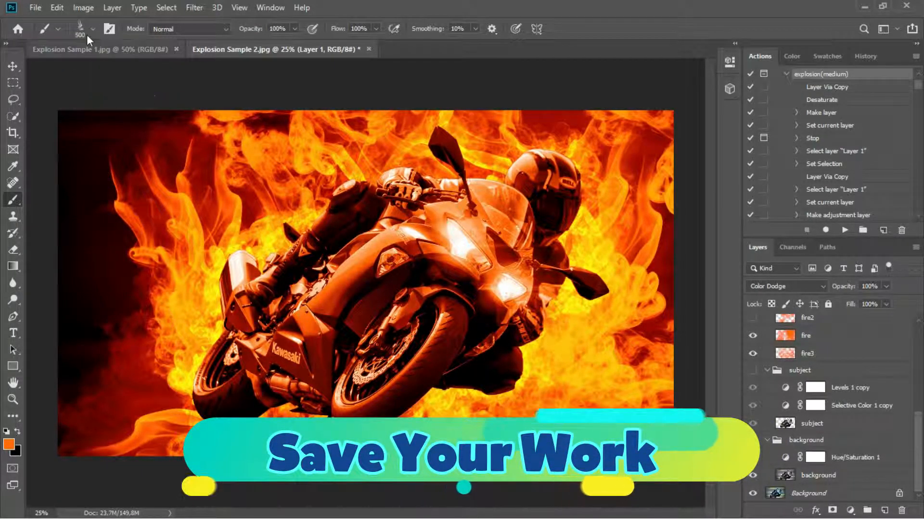
Step: Save the result as the JPEG "Explosion Sample 2 after.jpg" in the Explosion folder, with quality 10 and the Baseline ("Standard") format
click(39, 8)
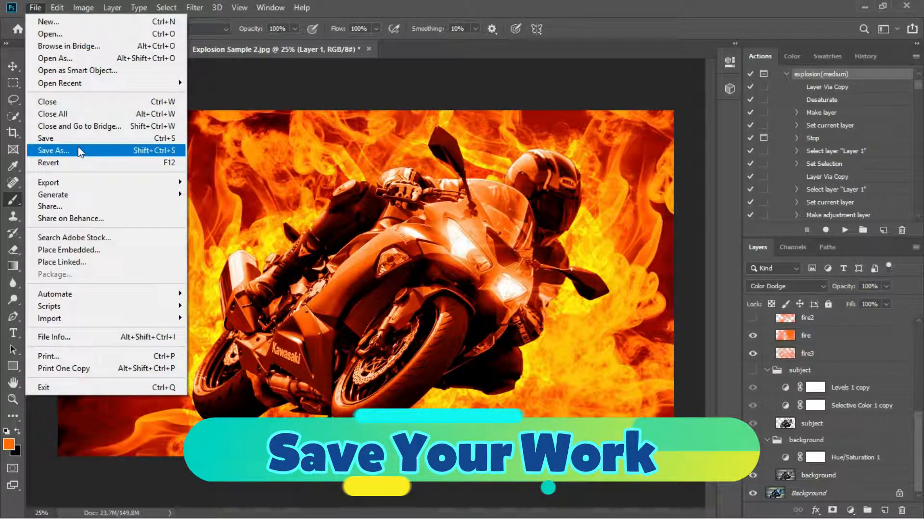
click(80, 150)
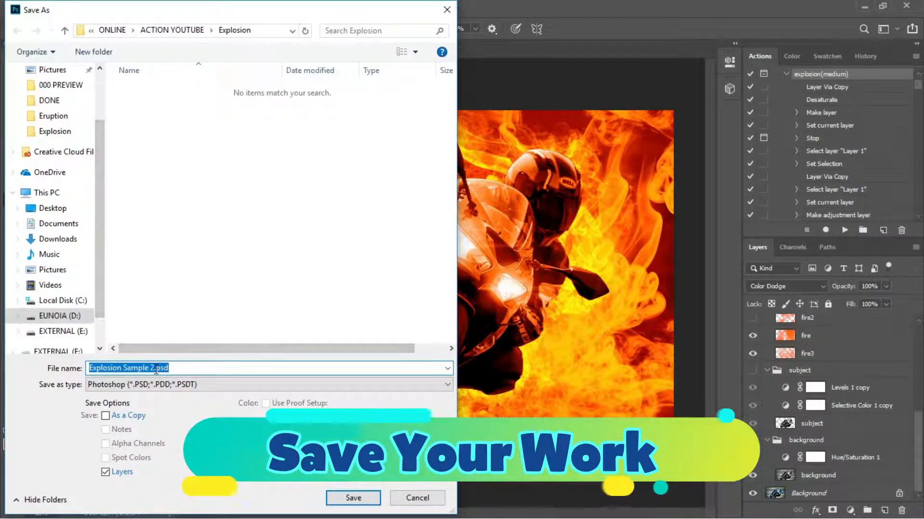
drag(150, 369, 174, 369)
key(BackSpace)
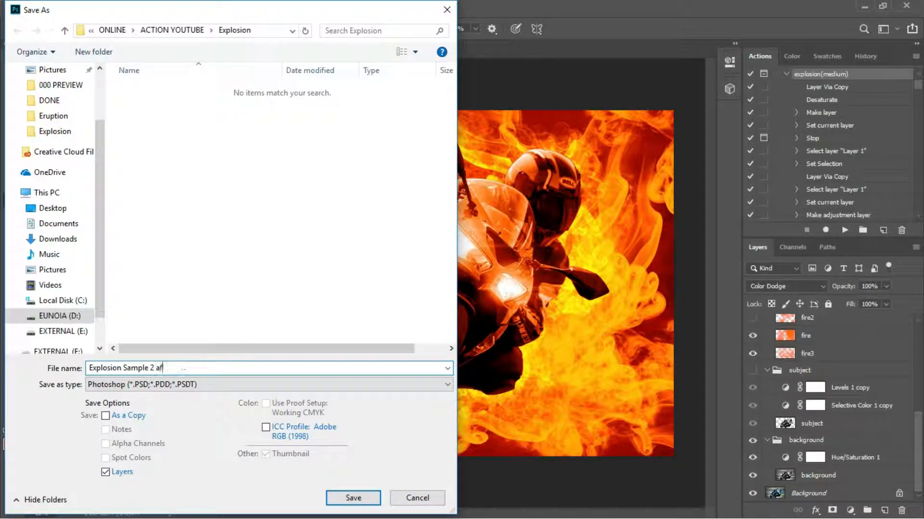
click(201, 385)
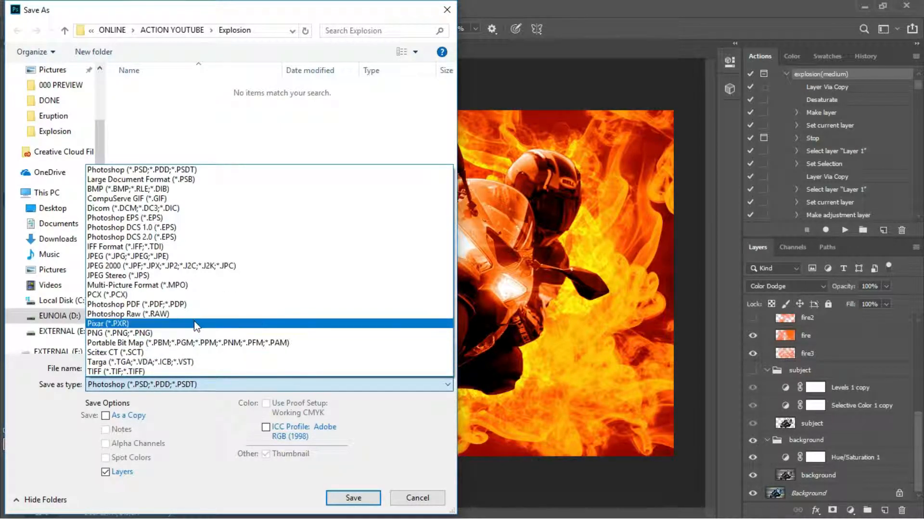
click(188, 257)
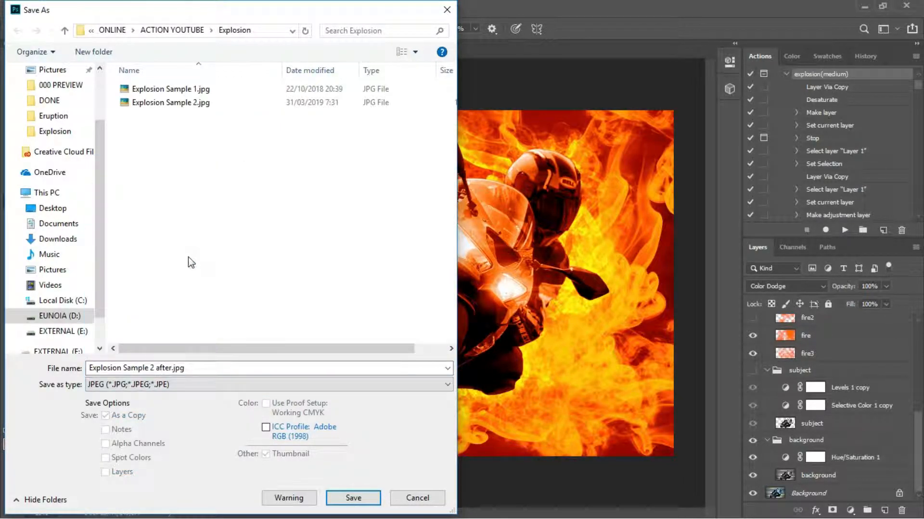
click(351, 498)
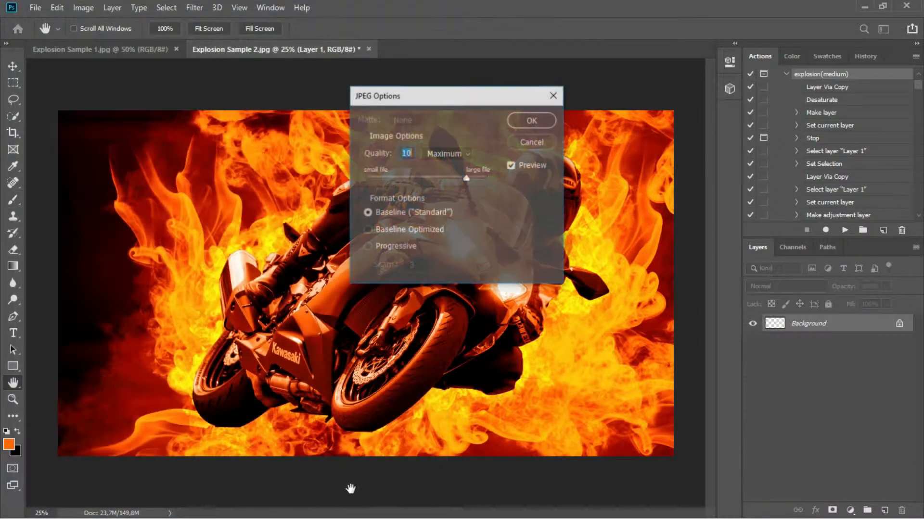
click(535, 117)
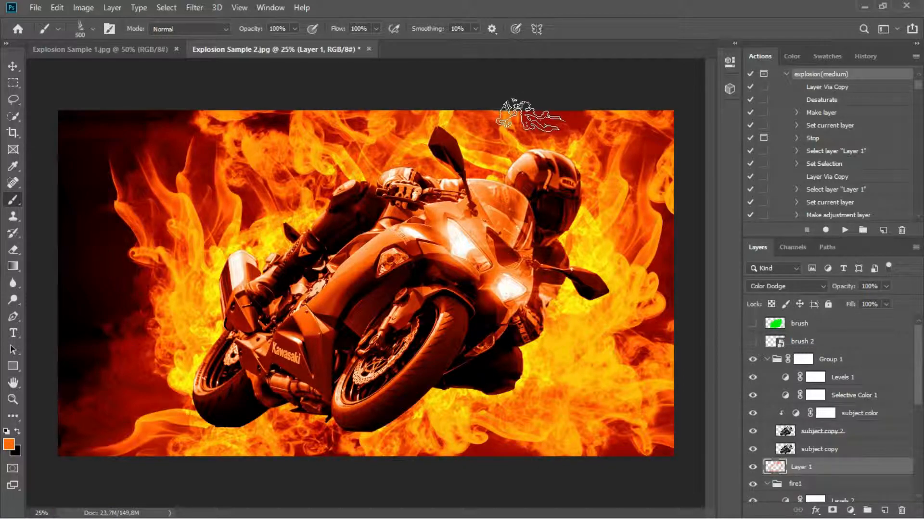
Step: Switch to the Explosion Sample 1.jpg document, collapse the explosion(medium) action's steps and select the explosion(small) action
click(144, 48)
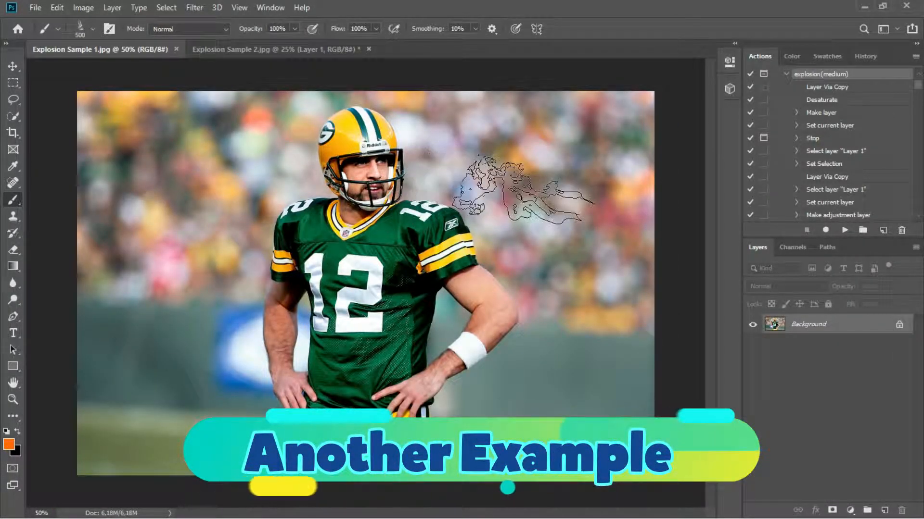
click(786, 75)
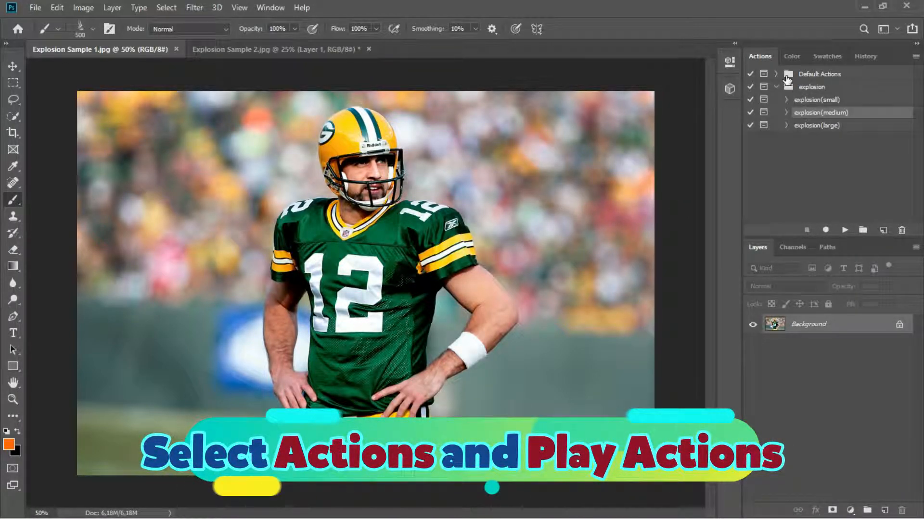
click(812, 128)
click(818, 101)
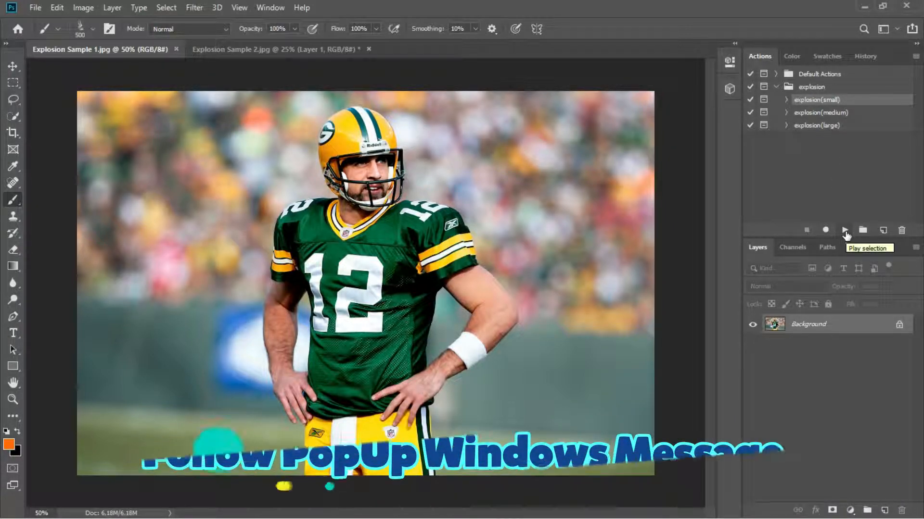
Step: Play the explosion(small) action and stop it at the "brush your subject" message
click(845, 231)
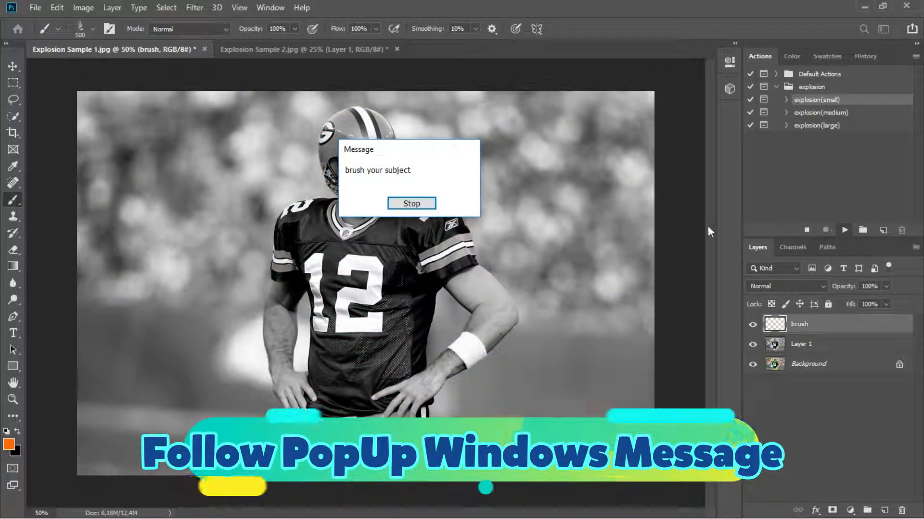
click(426, 203)
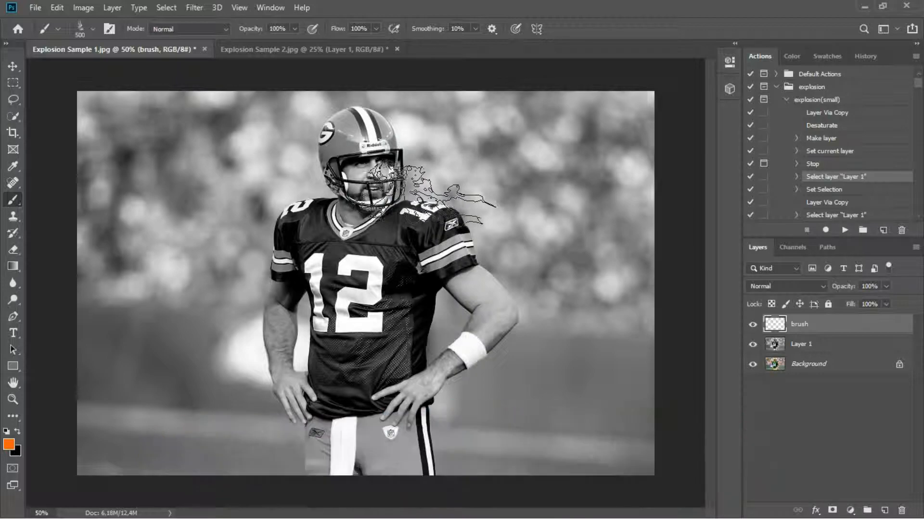
Step: Select the player's jersey with the Quick Selection tool on the Background layer
click(803, 366)
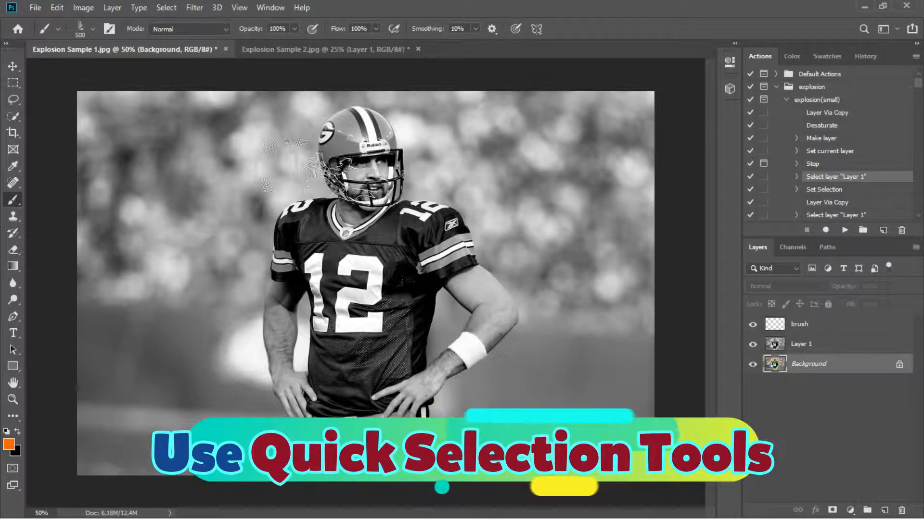
click(13, 116)
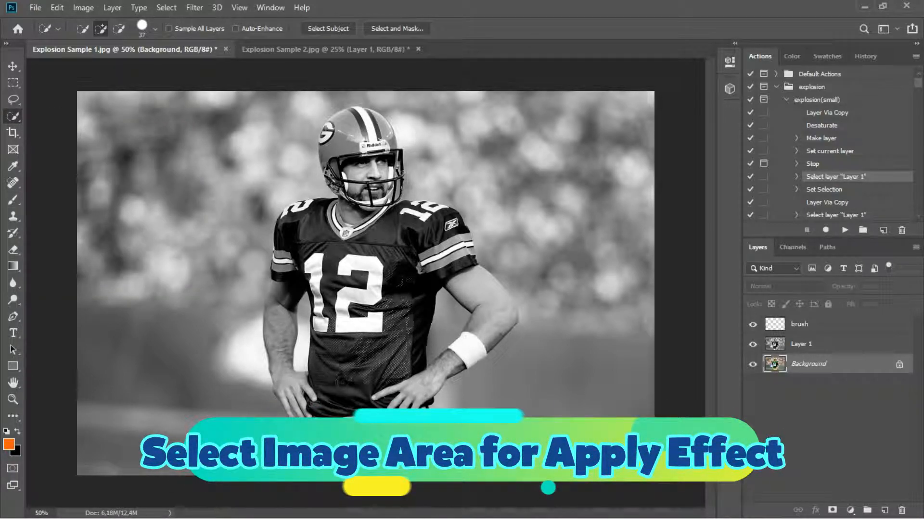
mouse_move(347, 387)
mouse_down()
mouse_move(343, 257)
mouse_move(311, 235)
mouse_up()
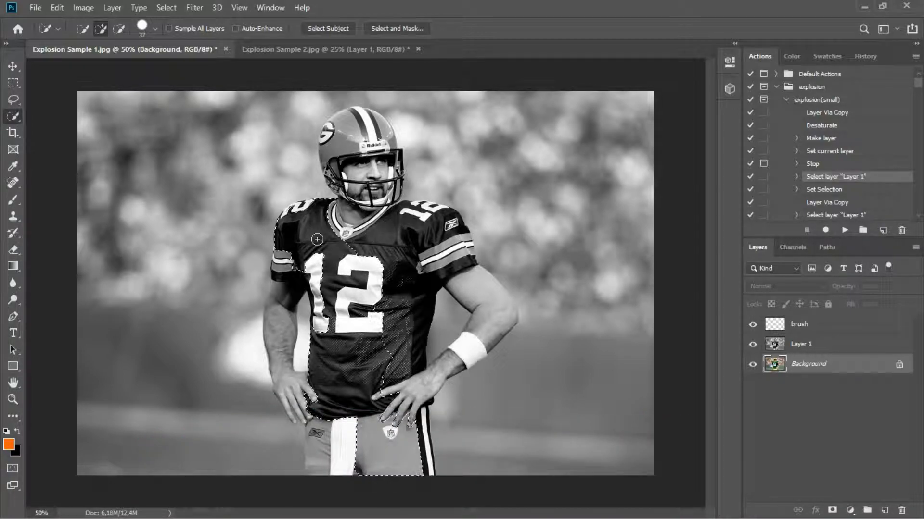
mouse_move(336, 318)
mouse_down()
mouse_move(404, 216)
mouse_move(384, 250)
mouse_move(423, 211)
mouse_move(391, 251)
mouse_up()
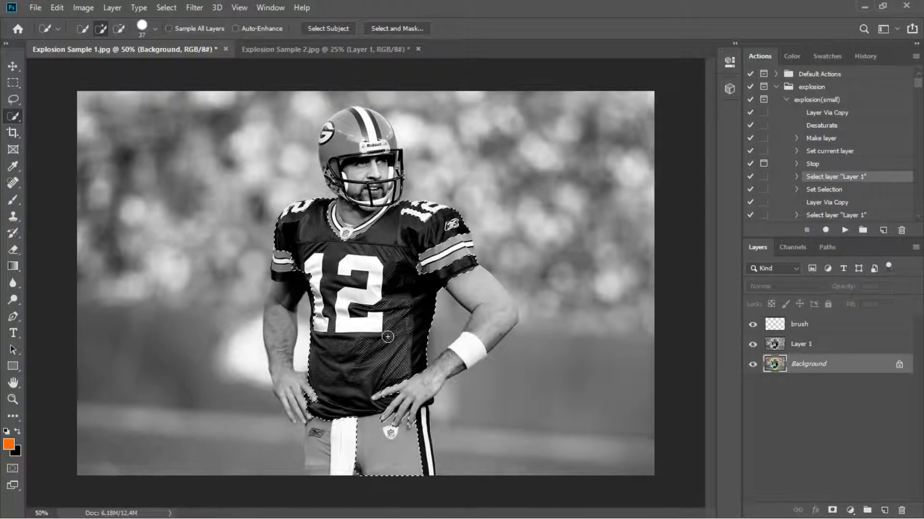
Step: Extend the quick selection over the player's trousers, including the striped outer edge
key(ctrl+plus)
scroll(353, 376, down, 5)
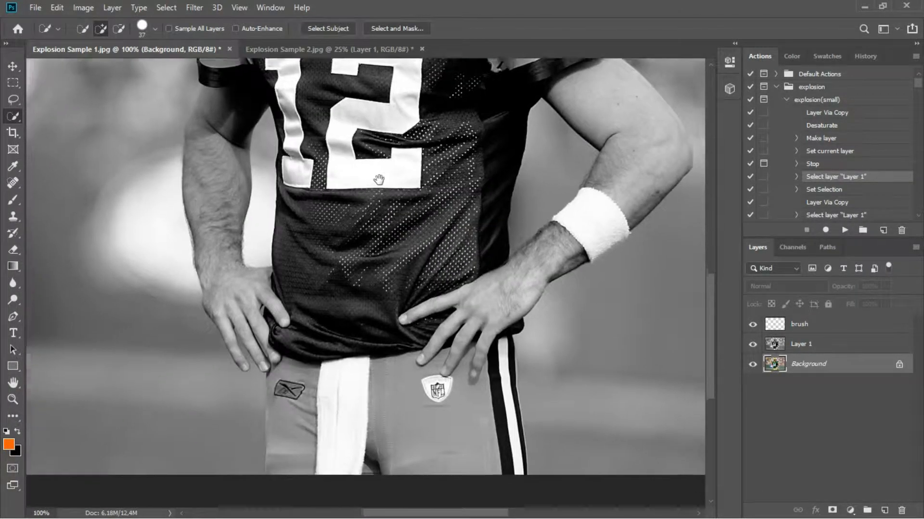
mouse_move(310, 463)
mouse_down()
mouse_move(309, 352)
mouse_move(284, 329)
mouse_move(369, 421)
mouse_move(377, 455)
mouse_up()
mouse_move(448, 413)
mouse_down()
mouse_move(496, 395)
mouse_move(515, 443)
mouse_move(521, 420)
mouse_up()
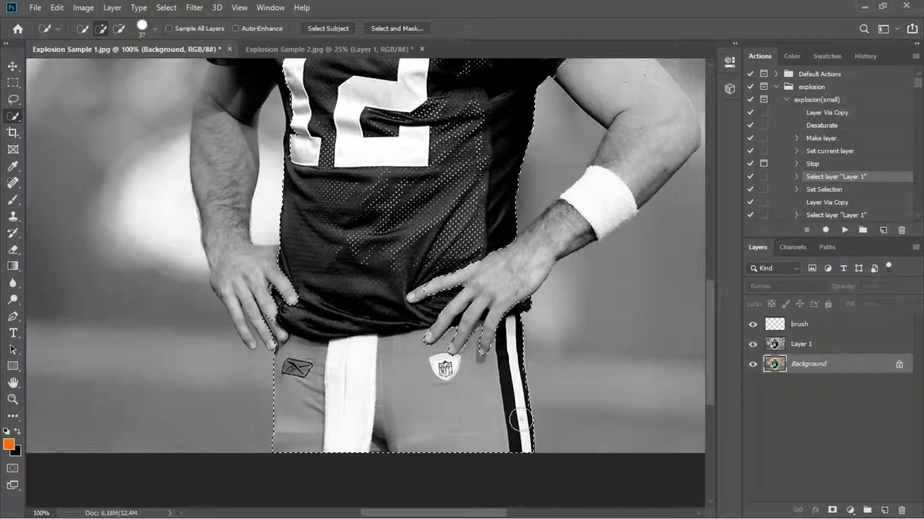
Step: Add the arm with the white wristband to the selection, leaving out the gap between arm and torso
drag(454, 267, 375, 393)
drag(494, 343, 559, 265)
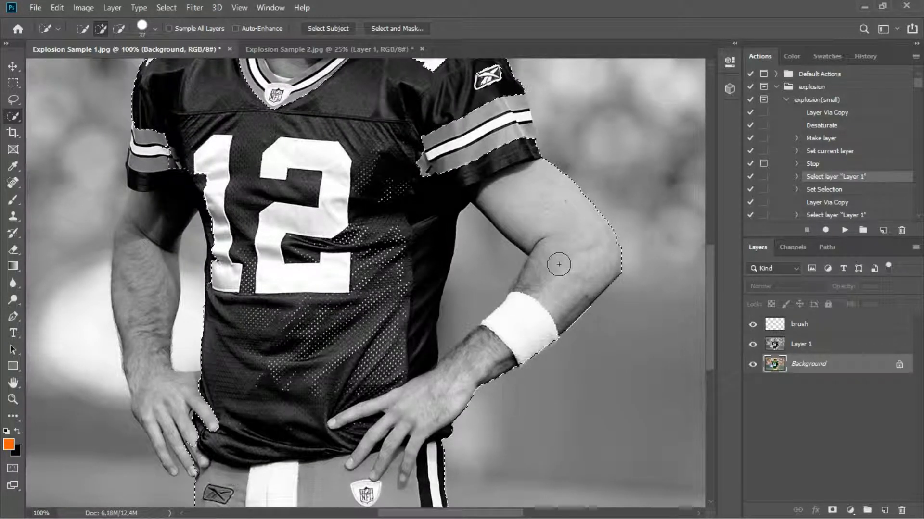
drag(477, 266, 486, 249)
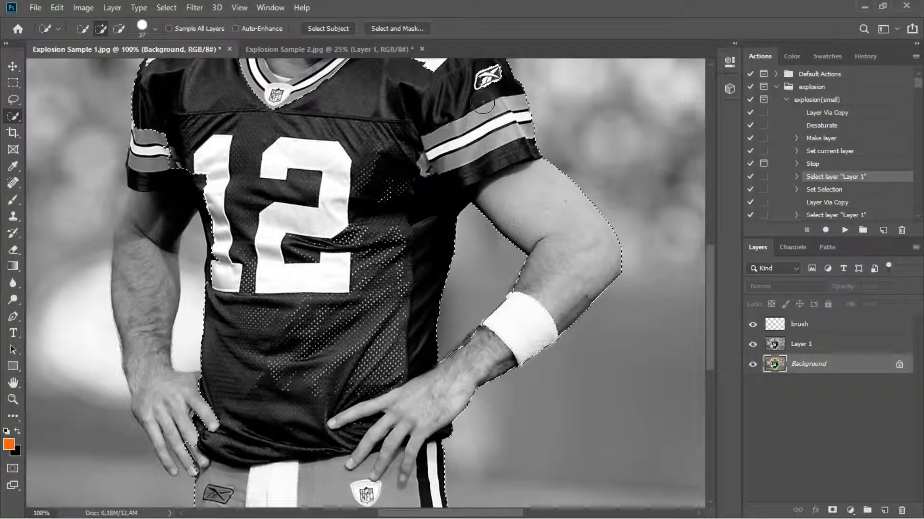
Step: Add the other hand, the forearm and the sleeve edge to the selection, subtracting any background around the hand
mouse_move(223, 430)
mouse_down()
mouse_move(397, 361)
mouse_move(330, 313)
mouse_up()
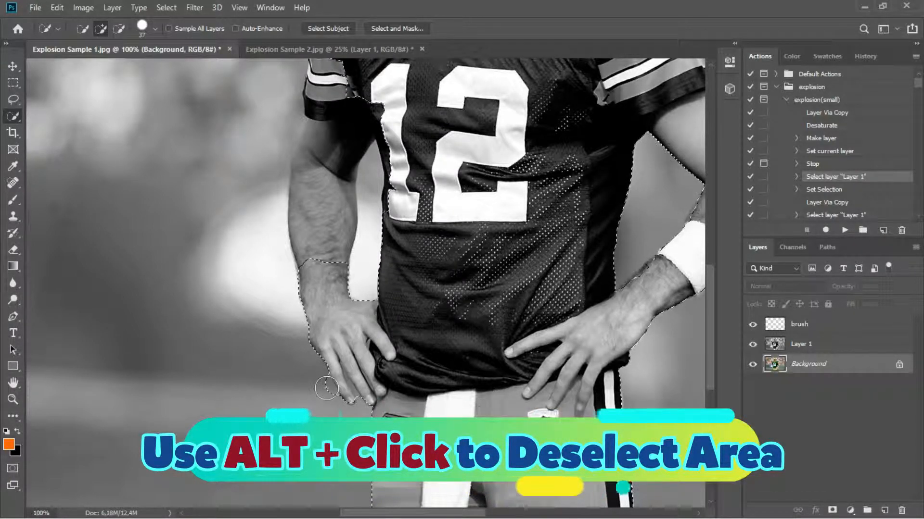
key(alt)
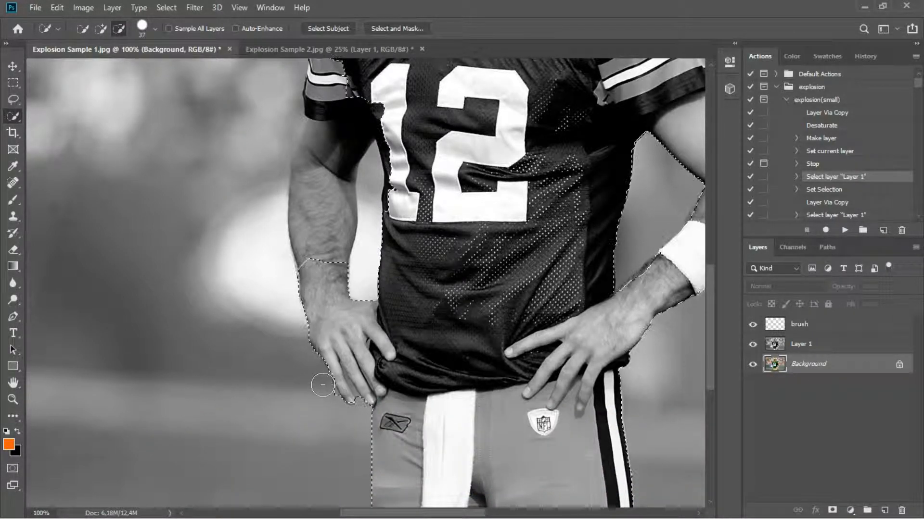
scroll(336, 419, up, 5)
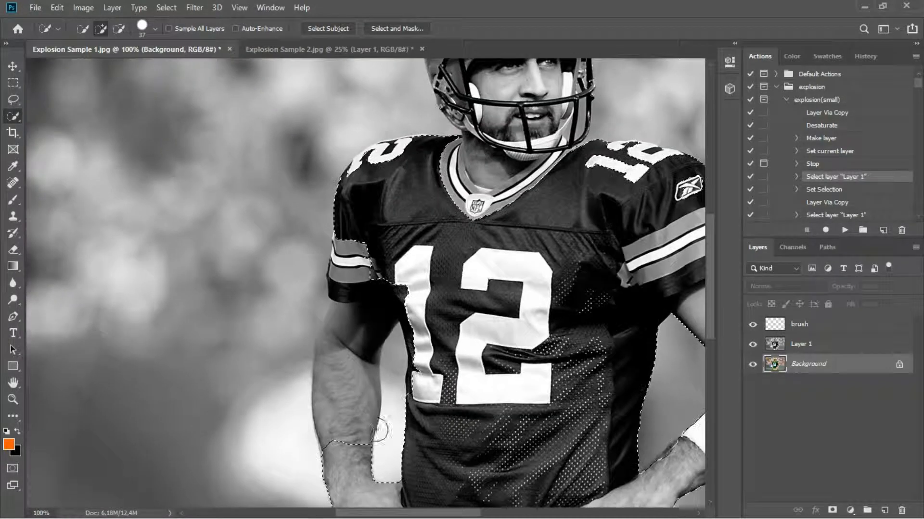
drag(350, 438, 346, 384)
drag(359, 306, 362, 294)
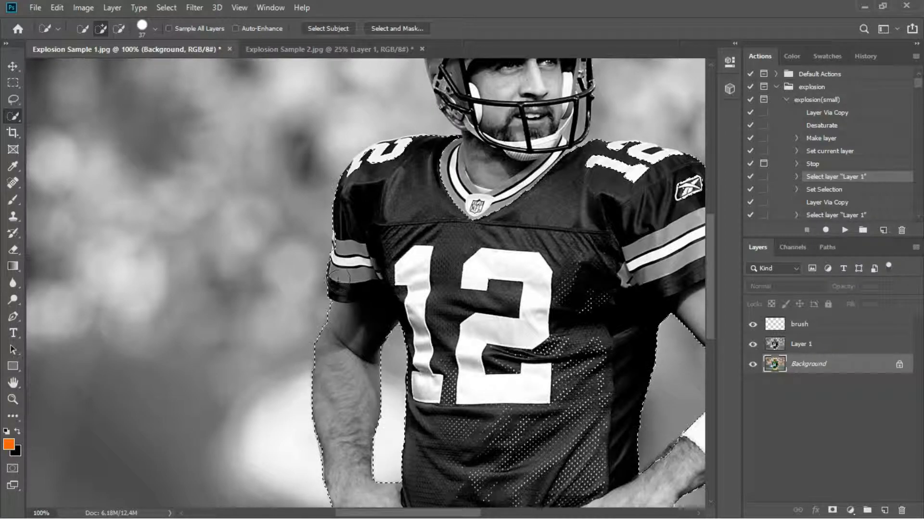
Step: Extend the quick selection over the player's neck and helmet, including the team logo
drag(455, 253, 423, 376)
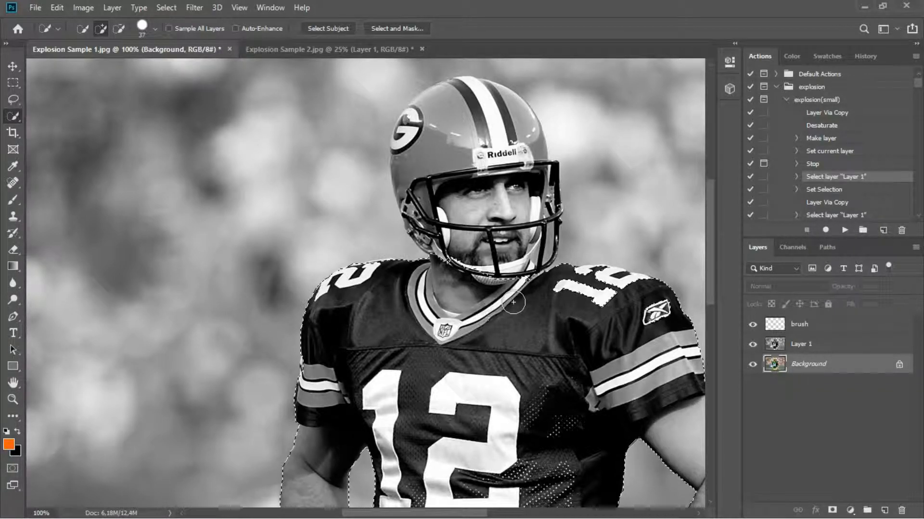
drag(555, 324, 484, 364)
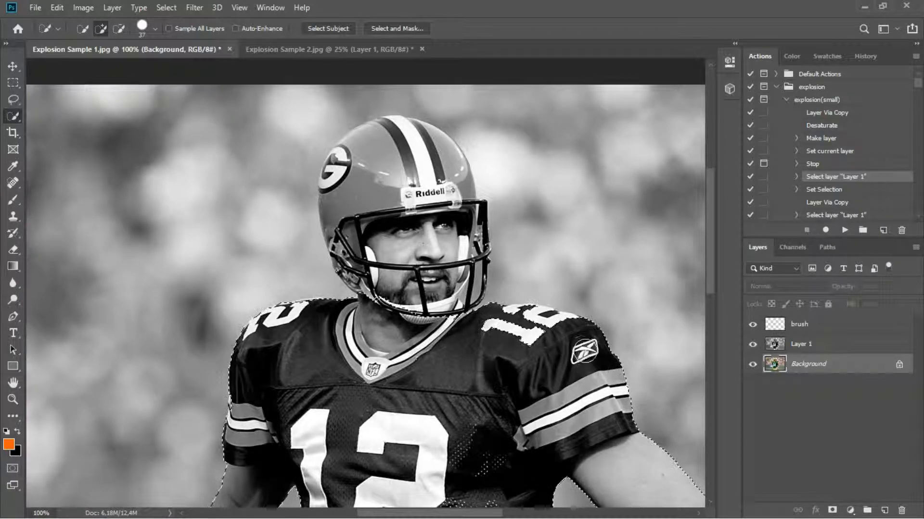
drag(545, 355, 575, 398)
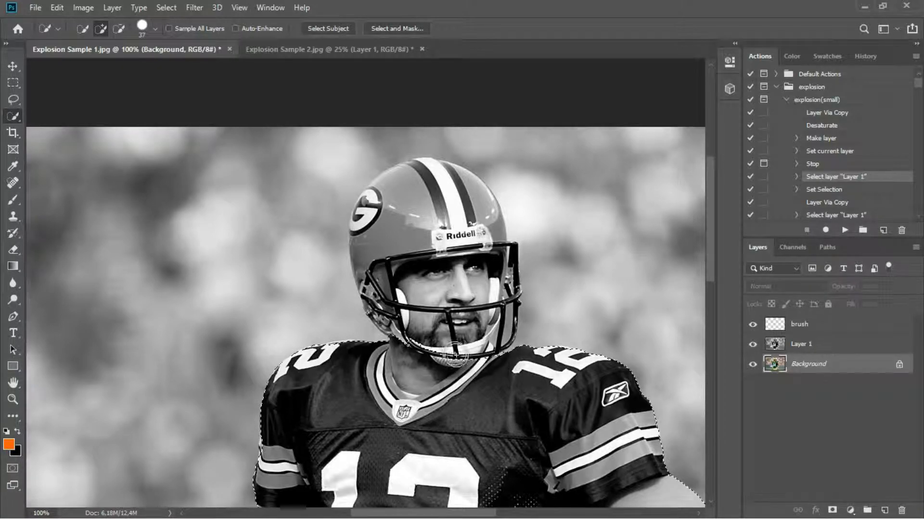
drag(430, 230, 418, 232)
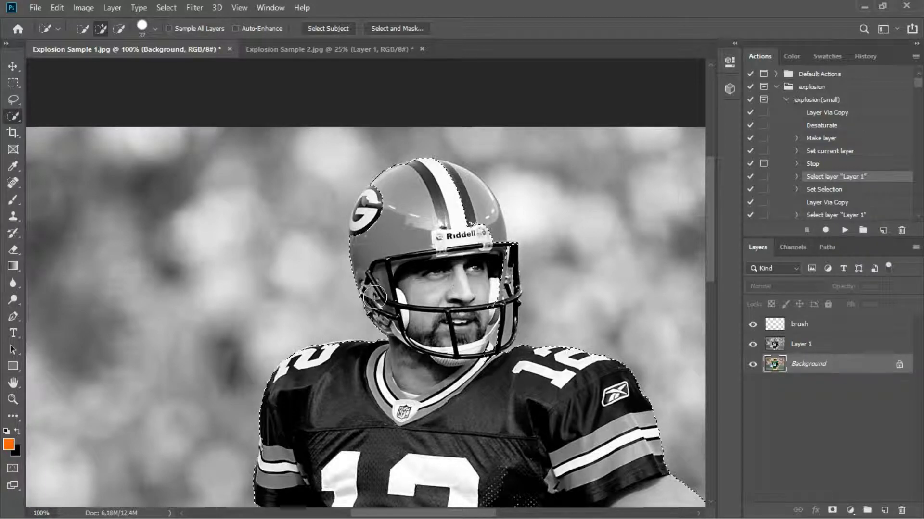
drag(364, 227, 372, 204)
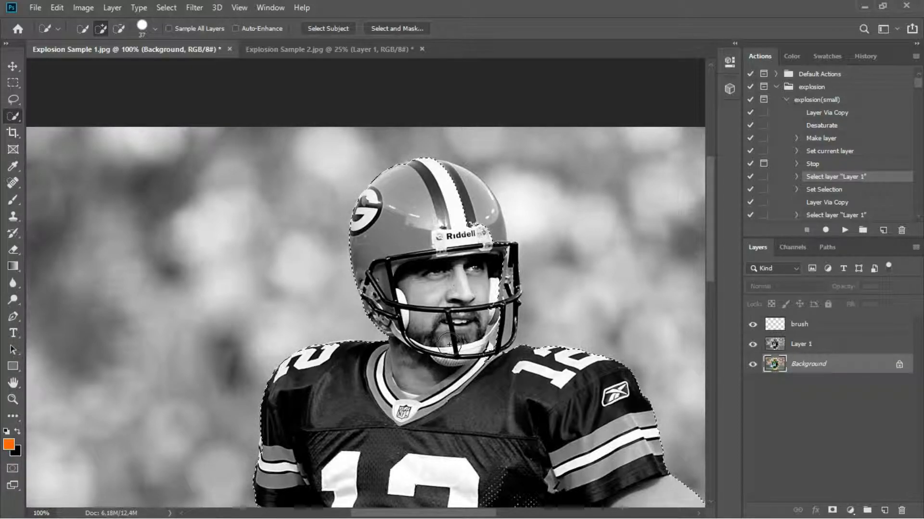
Step: Set the Quick Selection brush size to 6 px for detail work around the face mask
key(ctrl+plus)
scroll(437, 336, right, 3)
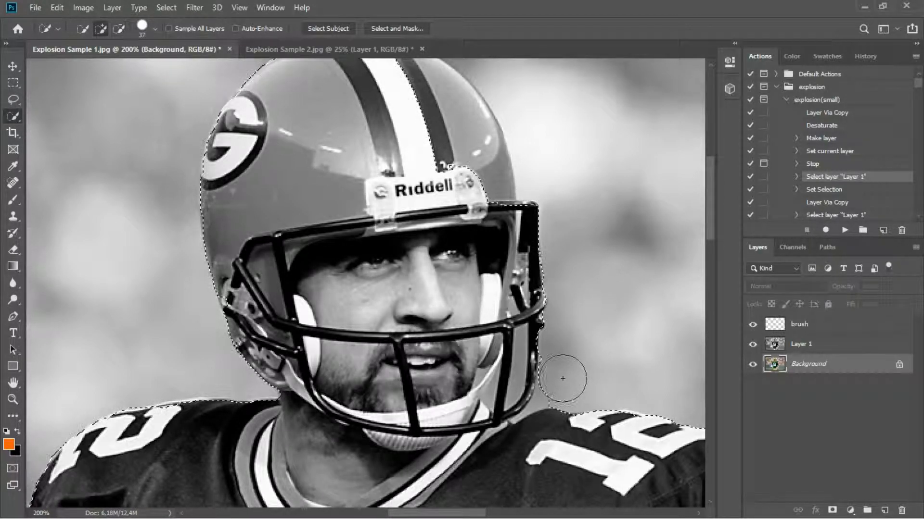
right_click(547, 283)
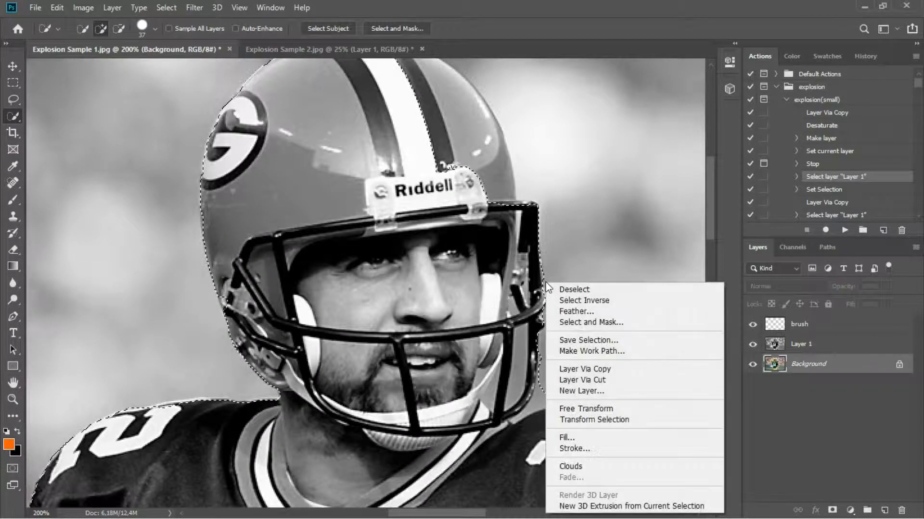
click(145, 31)
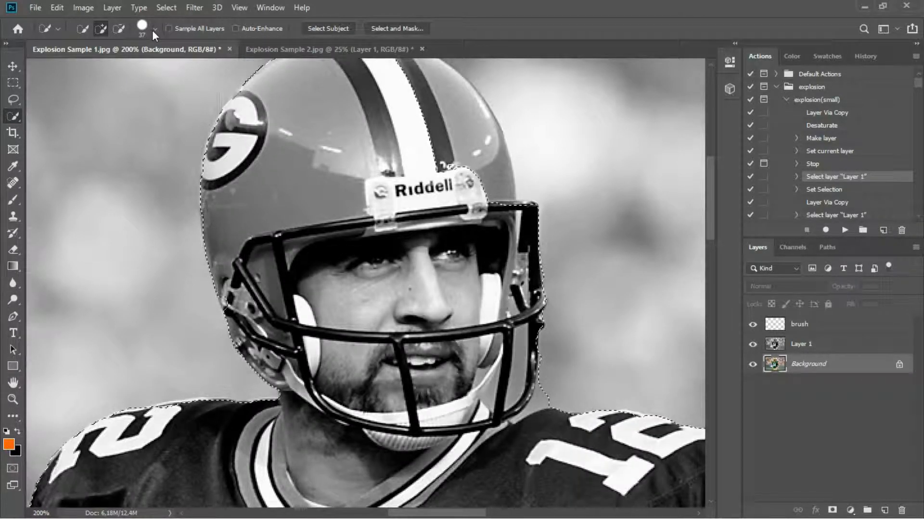
click(153, 30)
drag(94, 64, 87, 65)
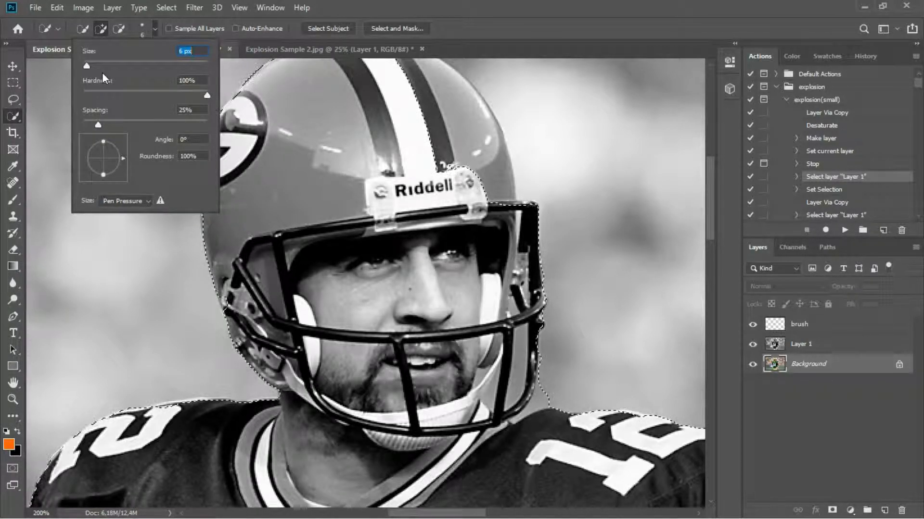
key(Return)
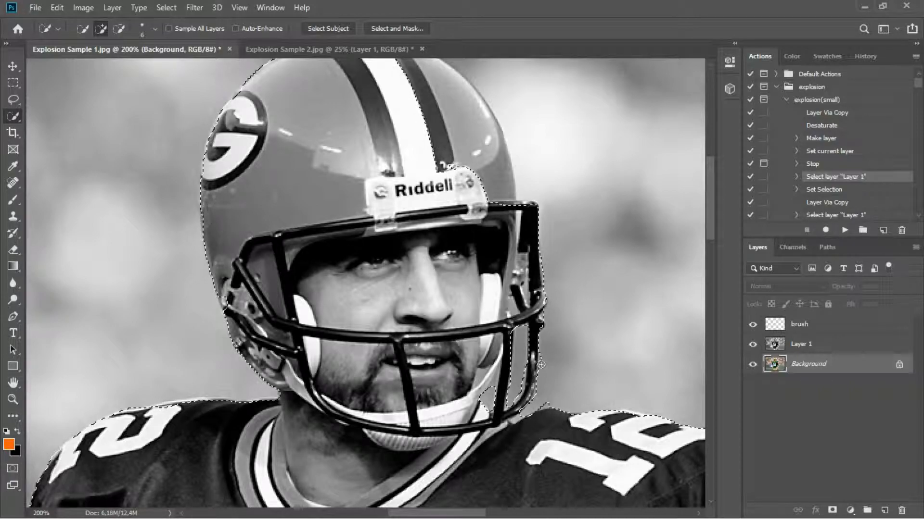
Step: Refine the selection along the face mask bars, subtracting the background between them, and add the rest of the helmet
key(alt)
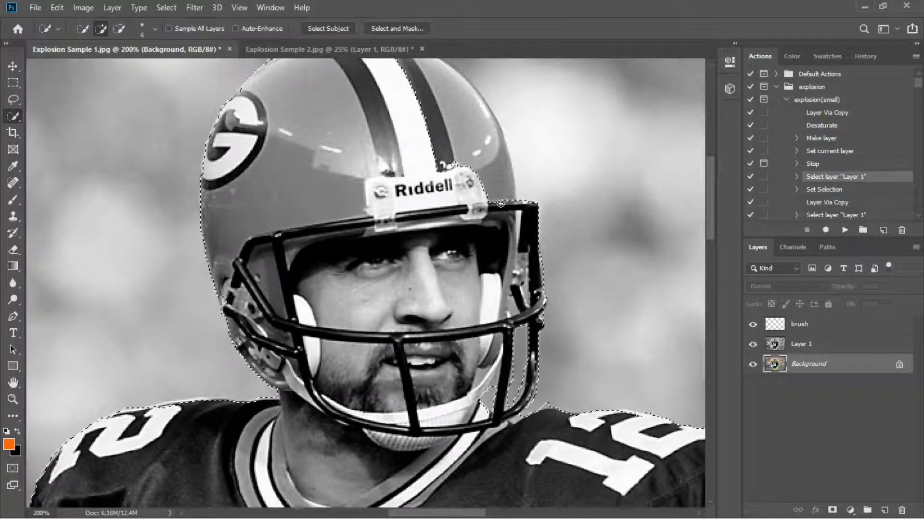
drag(472, 185, 472, 265)
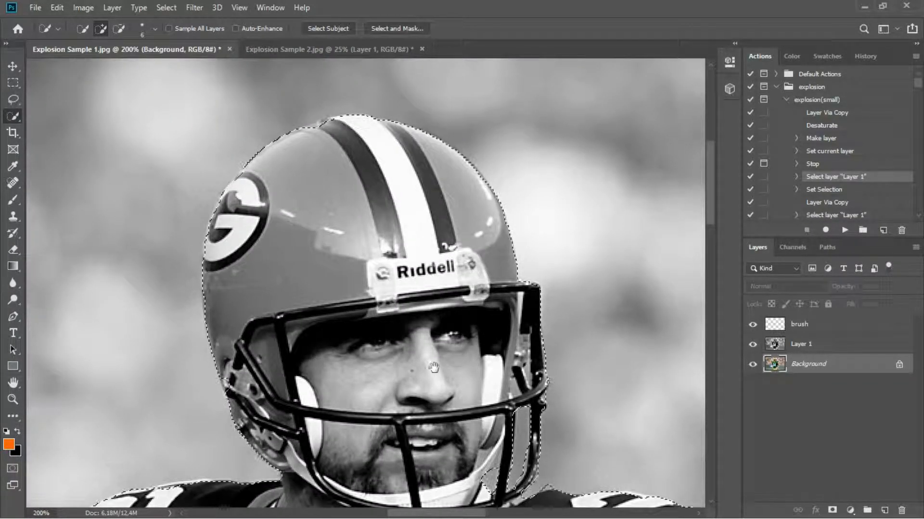
scroll(226, 307, down, 3)
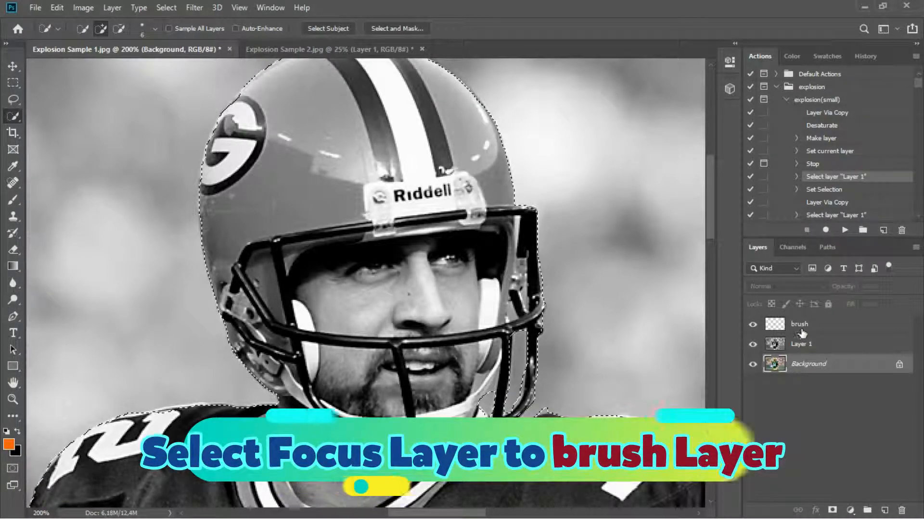
Step: Activate the brush layer and set the Brush tool to a hard round tip of 500 px with 100% hardness
click(803, 325)
key(ctrl+minus)
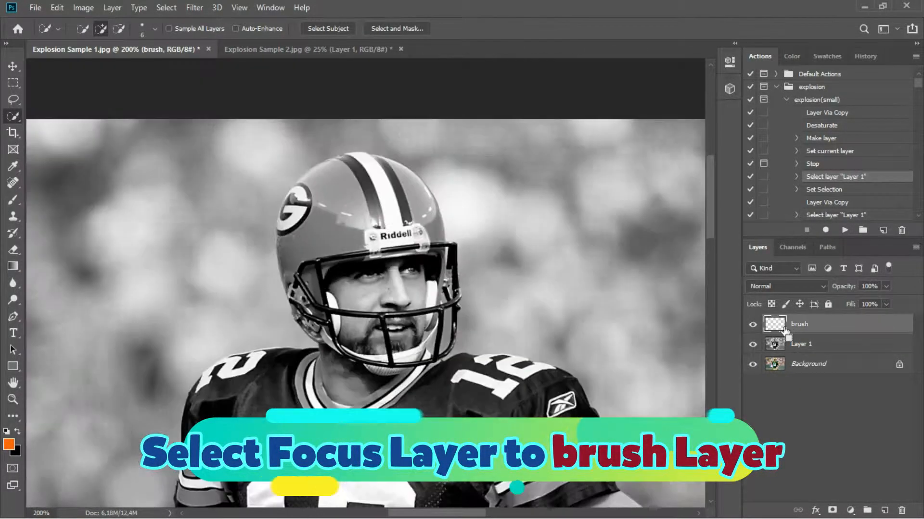
key(ctrl+minus)
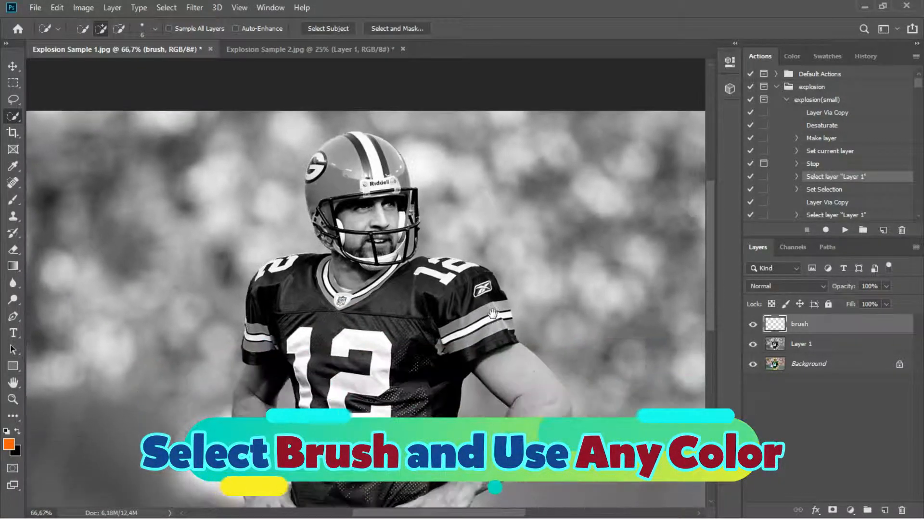
drag(493, 313, 502, 252)
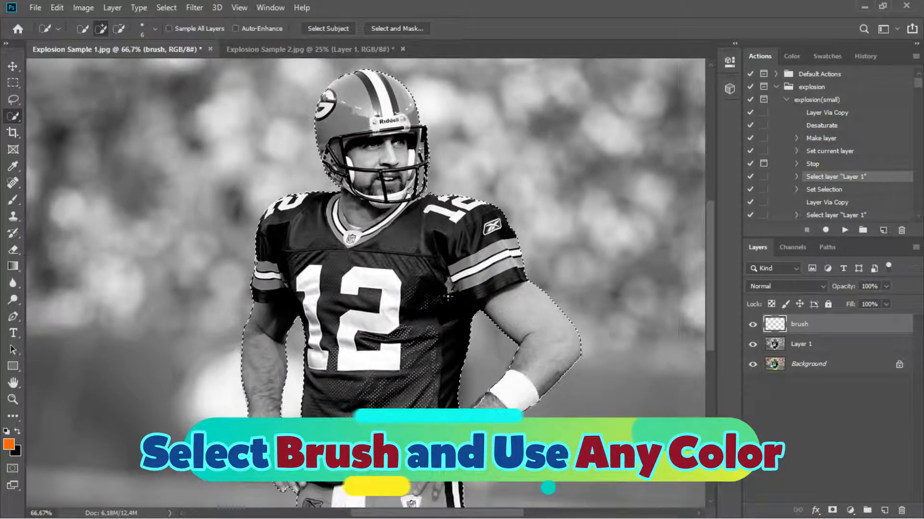
click(13, 199)
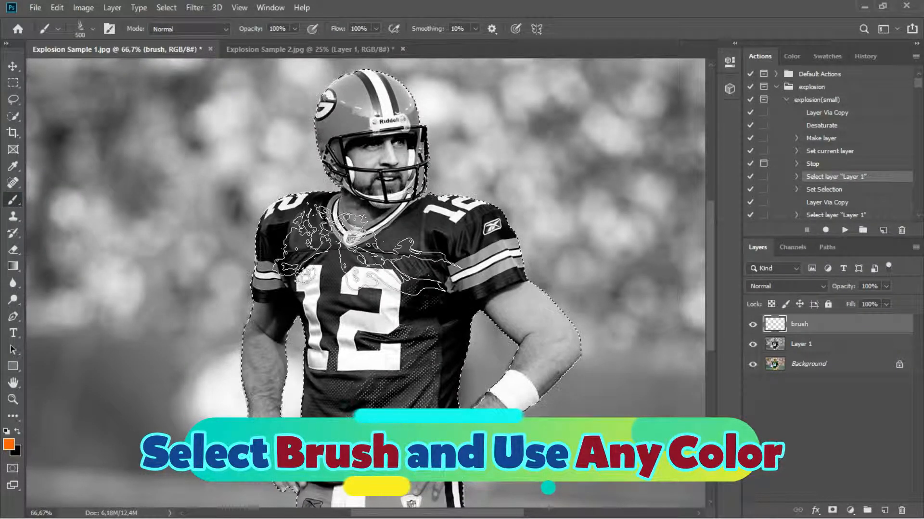
right_click(381, 262)
click(397, 349)
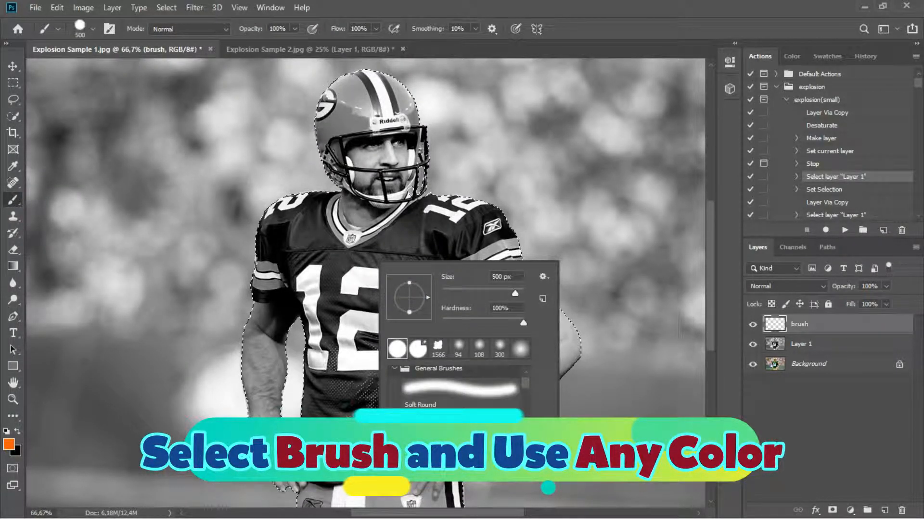
Step: Paint the whole selected player solid orange on the brush layer and clear the selection
mouse_move(351, 226)
mouse_down()
mouse_move(398, 181)
mouse_move(379, 135)
mouse_move(353, 197)
mouse_move(441, 240)
mouse_move(504, 315)
mouse_move(519, 373)
mouse_move(429, 409)
mouse_move(326, 397)
mouse_move(278, 330)
mouse_move(287, 297)
mouse_move(321, 353)
mouse_move(296, 375)
mouse_move(305, 385)
mouse_move(335, 388)
mouse_move(339, 296)
mouse_move(342, 360)
mouse_move(371, 395)
mouse_move(431, 394)
mouse_move(423, 339)
mouse_up()
scroll(337, 288, down, 3)
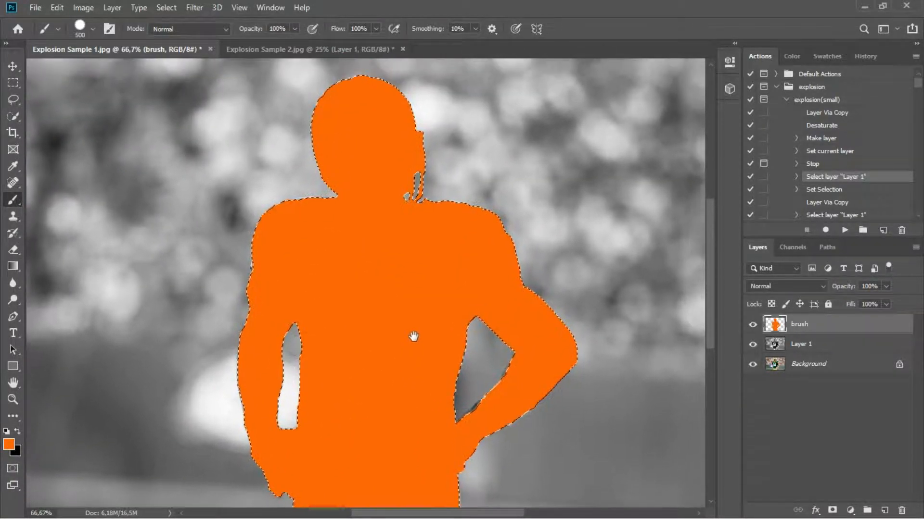
click(13, 82)
click(92, 149)
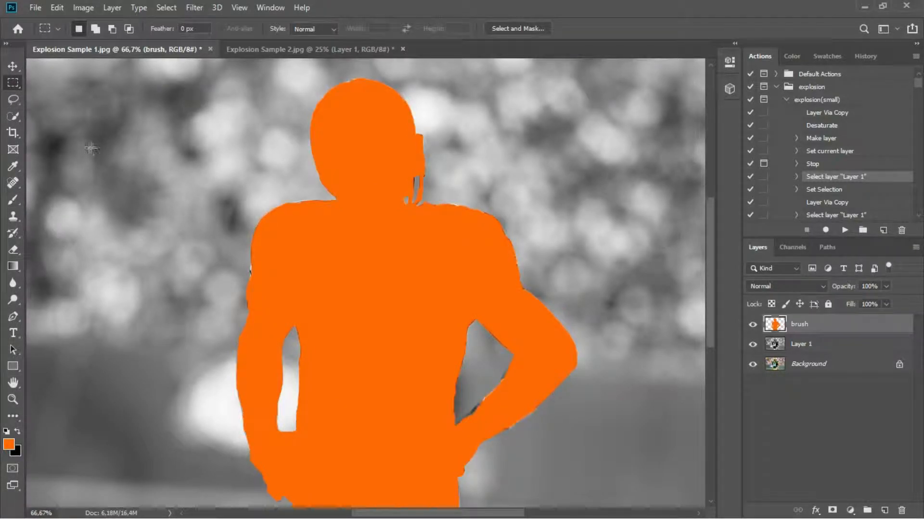
Step: Check the painted shape against the player by switching the brush layer's visibility off and on
click(753, 326)
click(752, 326)
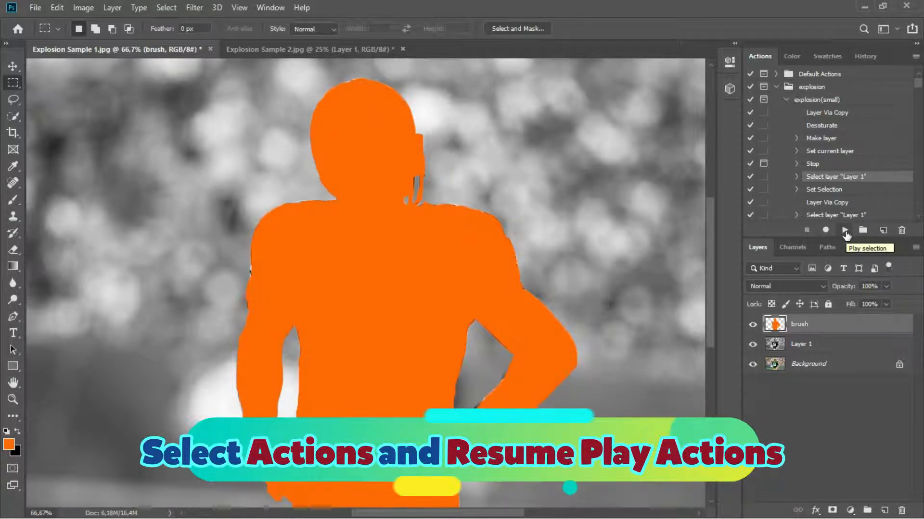
Step: Resume the explosion(small) action from its Select layer "Layer 1" command and let it run through to the end
click(845, 231)
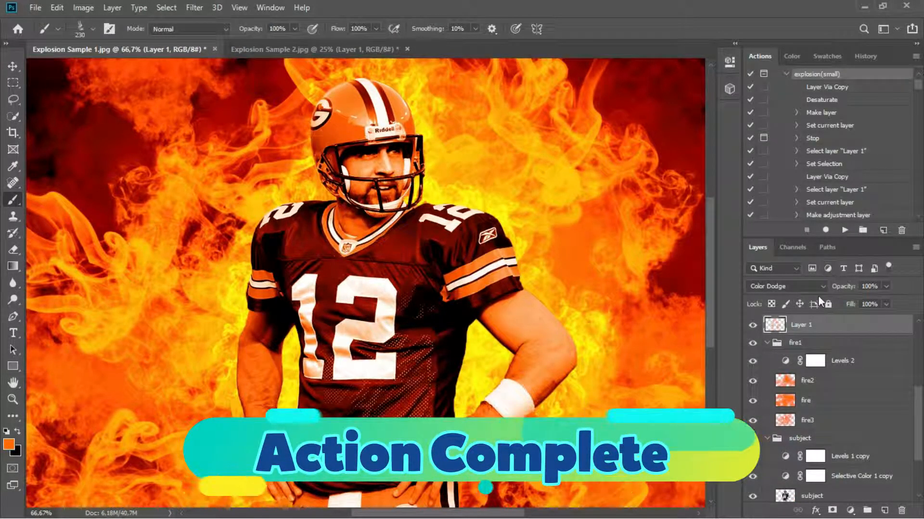
Step: Try the fire layers in the fire1 group individually, leaving fire2 and fire hidden and fire3 visible
click(753, 382)
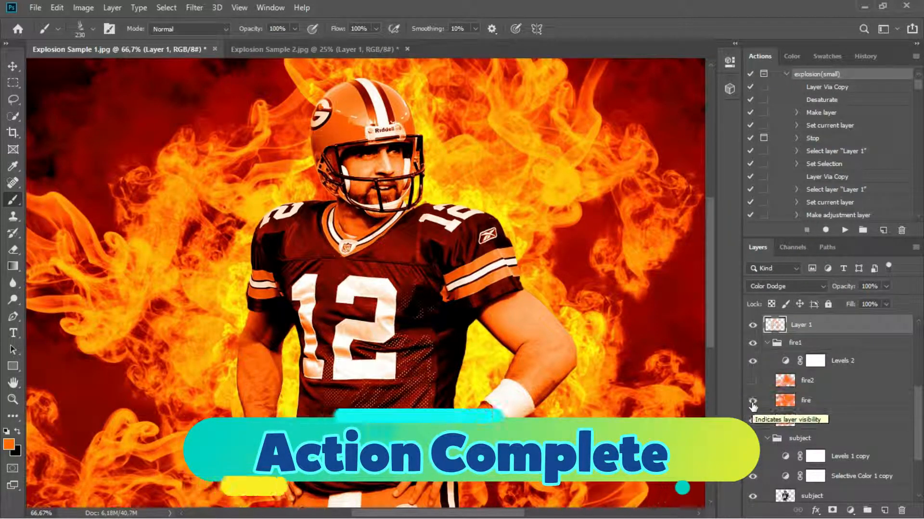
click(753, 402)
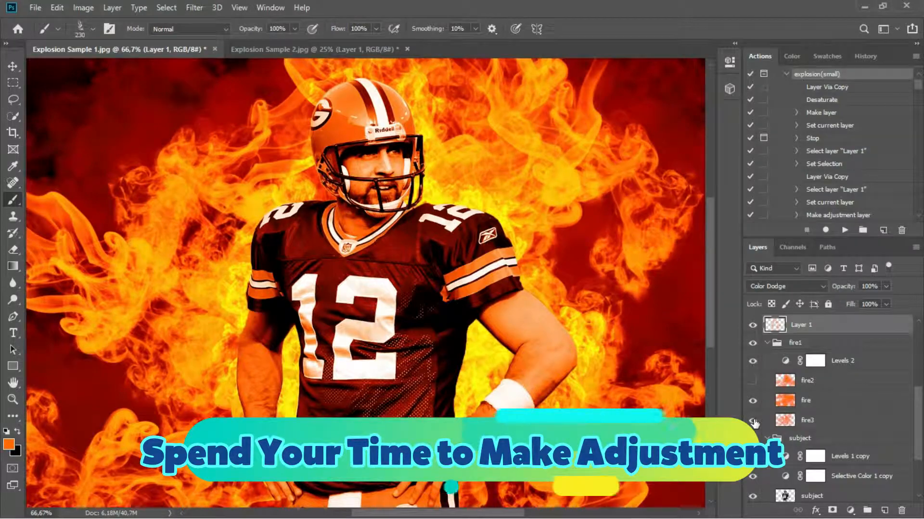
click(753, 421)
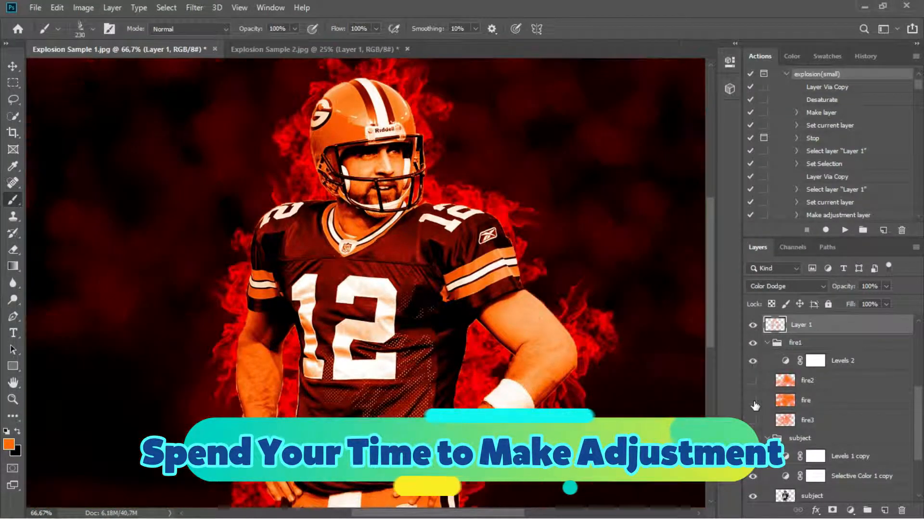
click(754, 404)
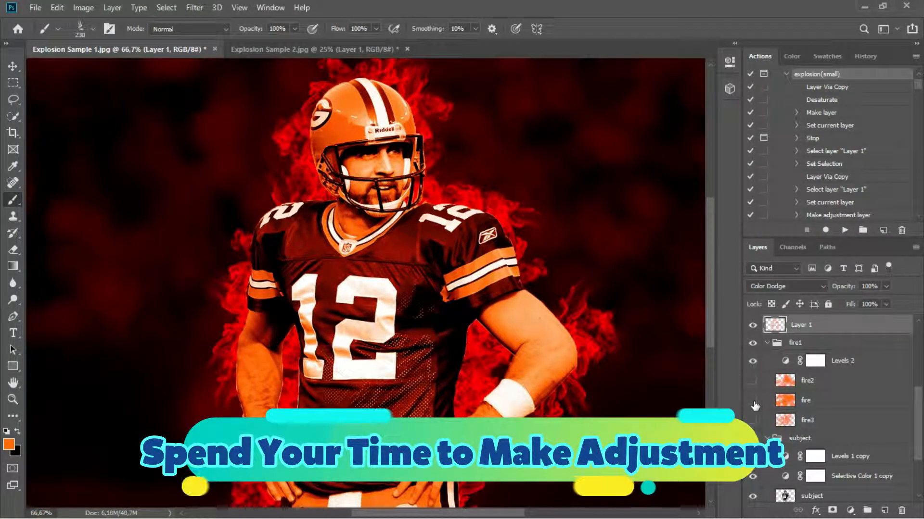
click(753, 421)
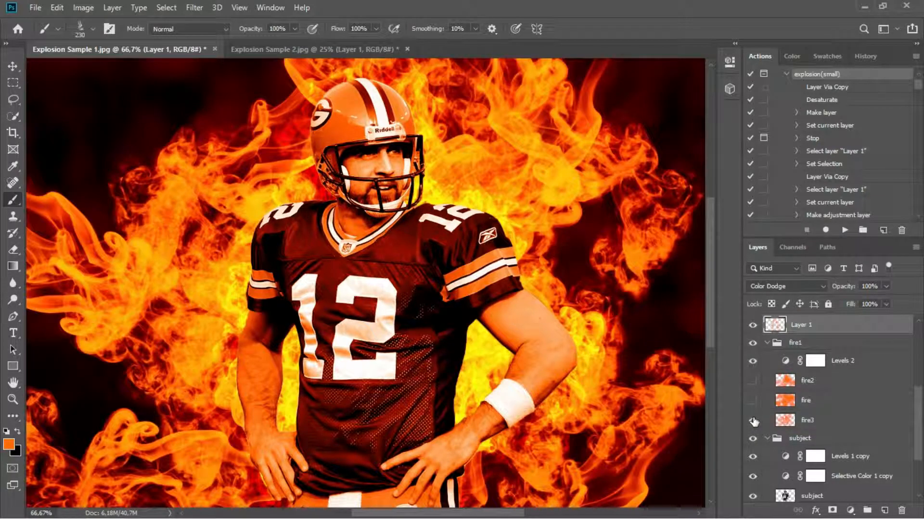
Step: In the subject group, set the Levels 1 copy midtones to about 1.43 and Selective Color 1 copy Reds to Cyan -24%, Magenta -24%
scroll(773, 418, down, 1)
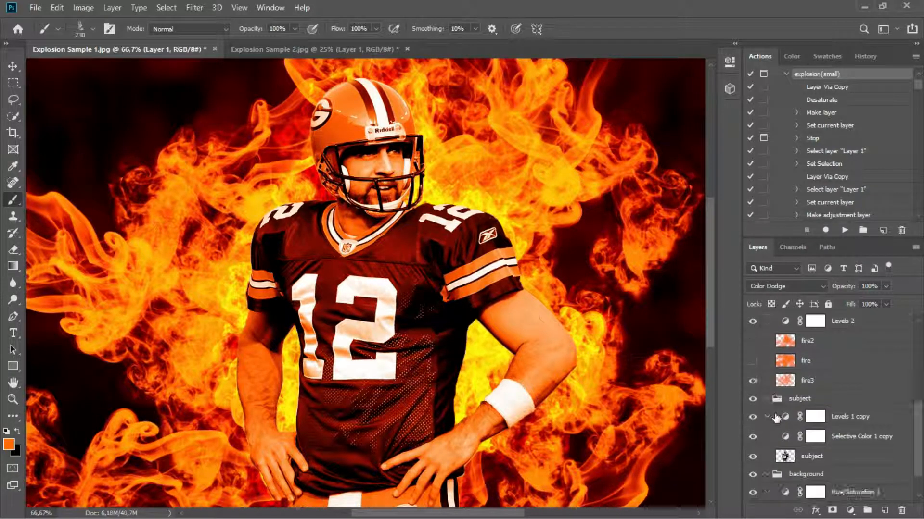
double_click(786, 417)
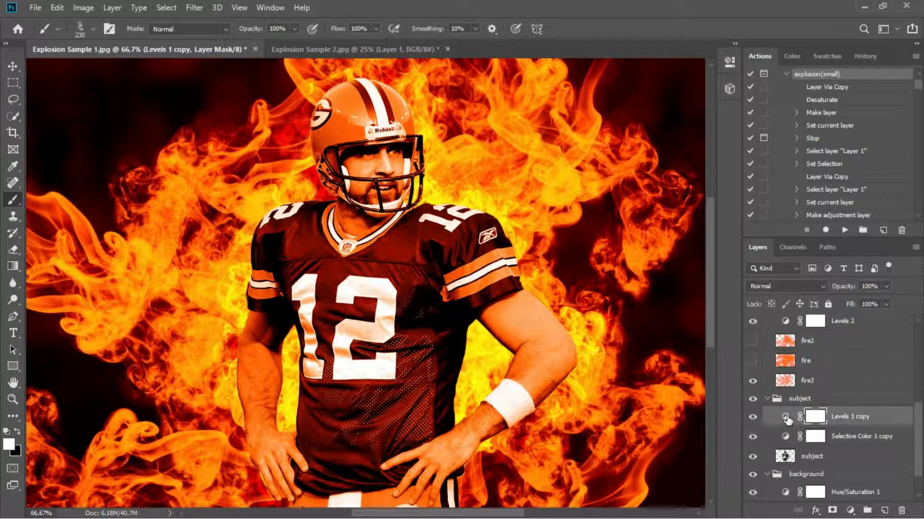
drag(631, 192, 612, 191)
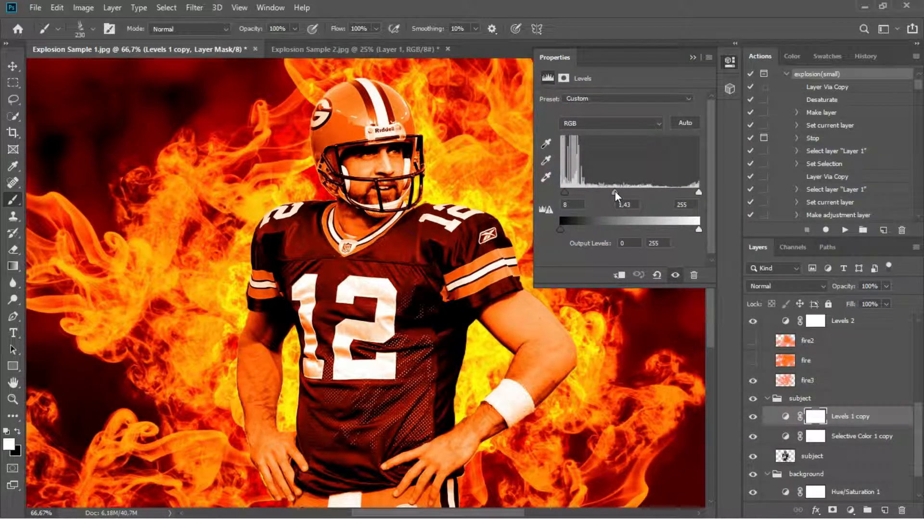
click(786, 437)
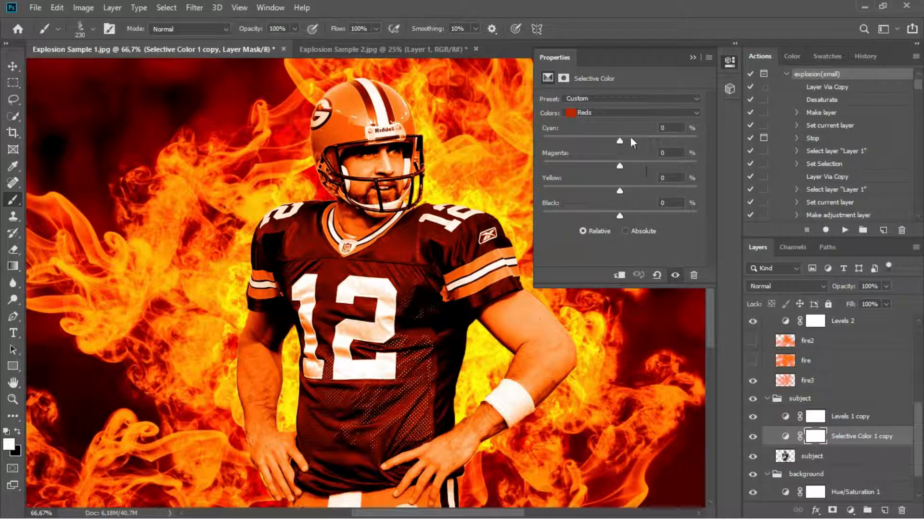
drag(620, 141, 601, 166)
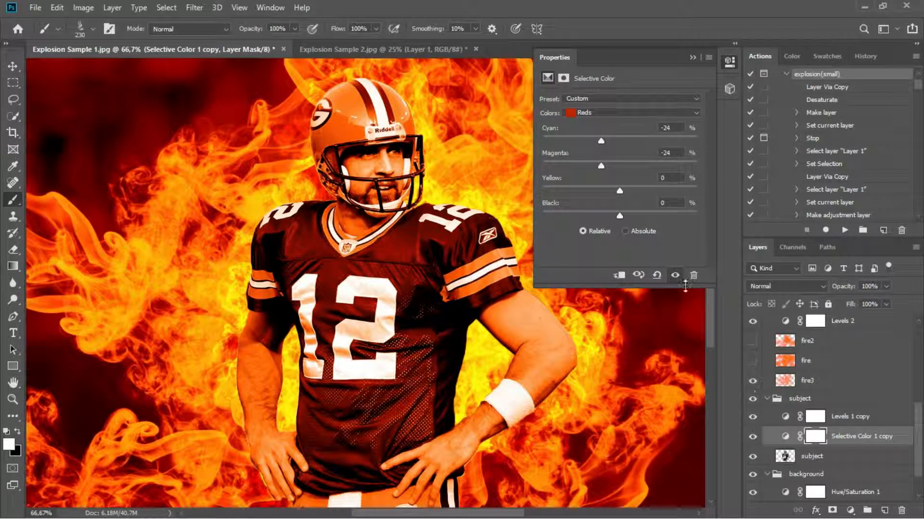
Step: Save the finished image as a JPEG named Explosion Sample 1 after.jpg in the Explosion folder
click(36, 7)
click(85, 157)
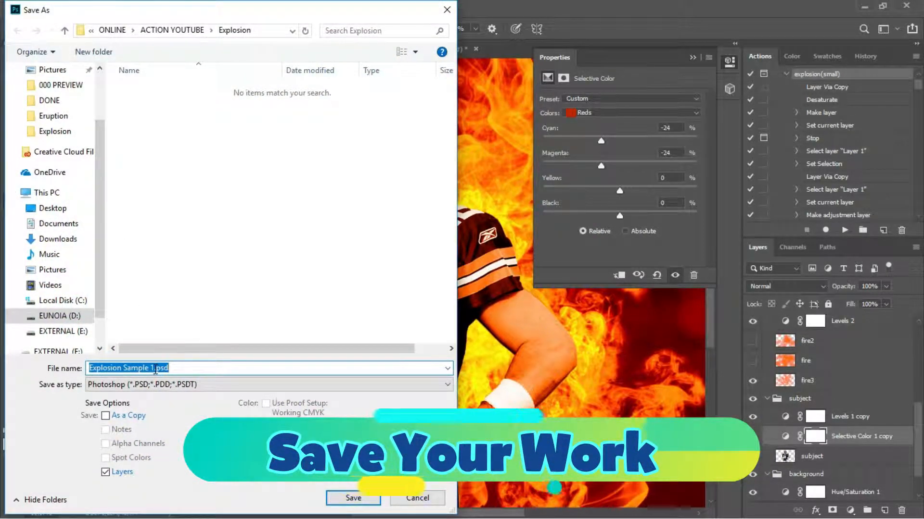
drag(155, 369, 180, 369)
key(BackSpace)
text(after)
click(226, 385)
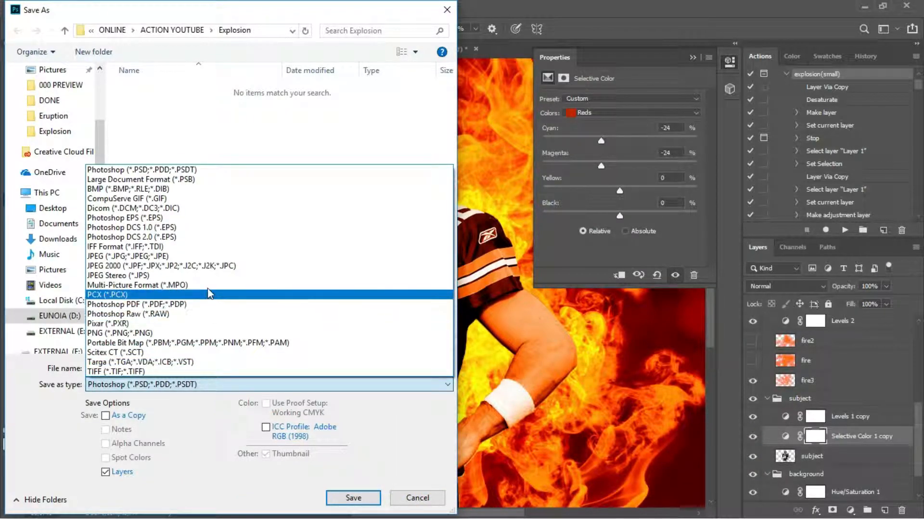
click(202, 256)
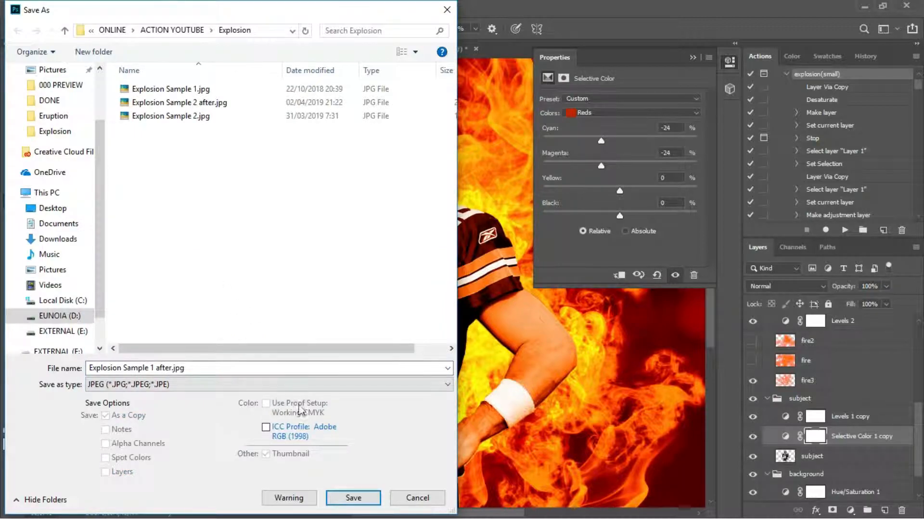
click(351, 495)
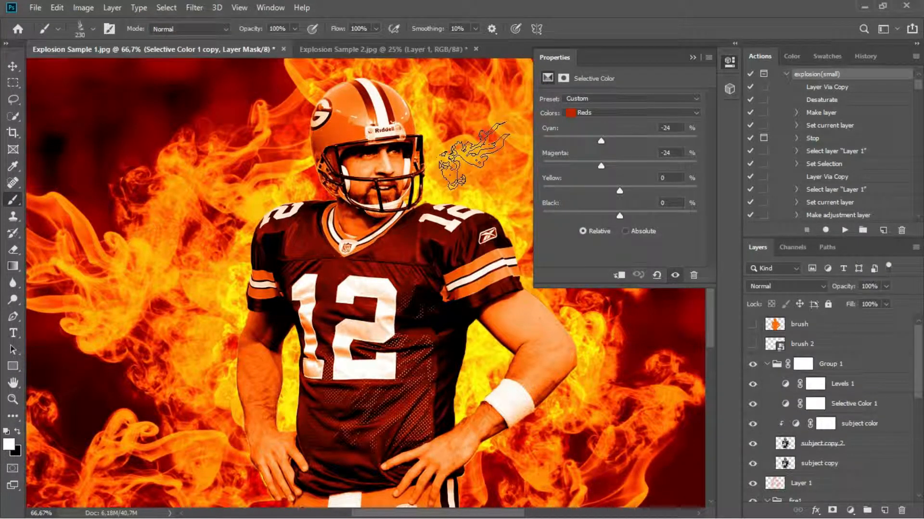
Step: Switch to the Explosion folder in File Explorer and compare Explosion Sample 2.jpg with Explosion Sample 2 after.jpg, examining the motorcycle's flames up close
click(865, 7)
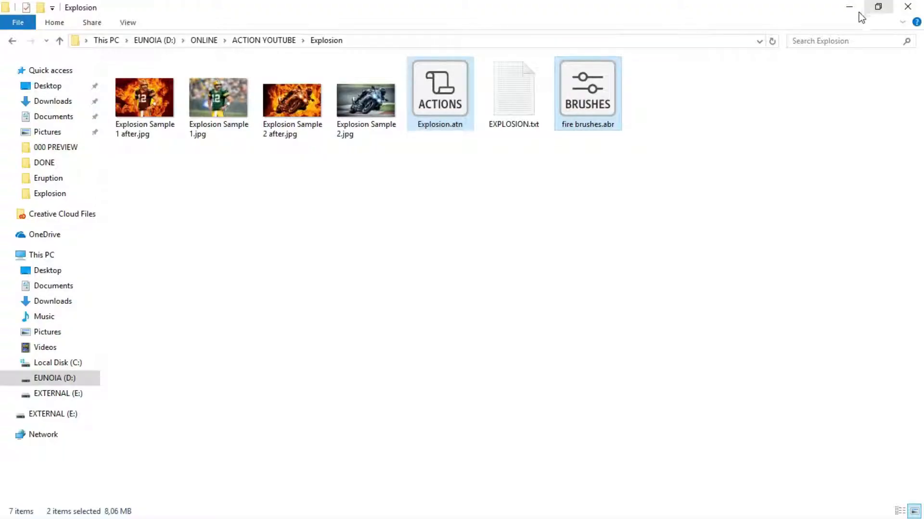
click(423, 192)
double_click(370, 103)
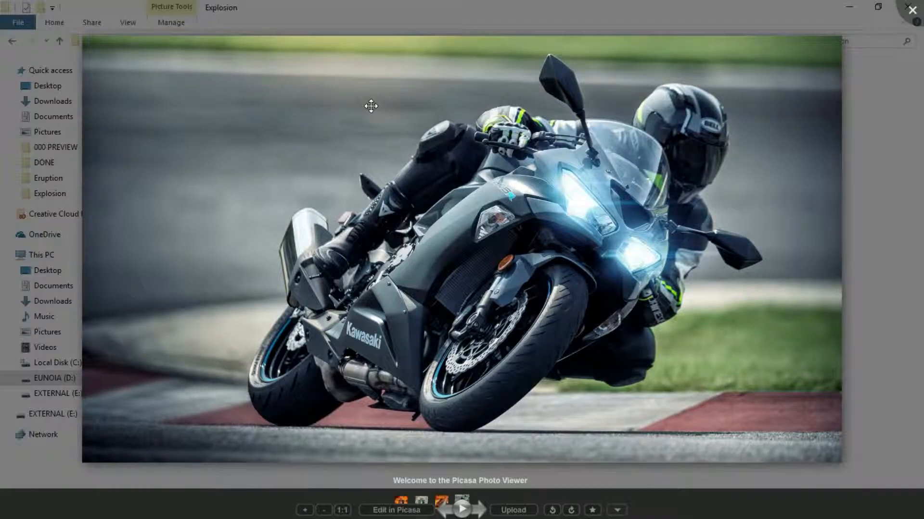
key(Right)
key(Left)
key(Right)
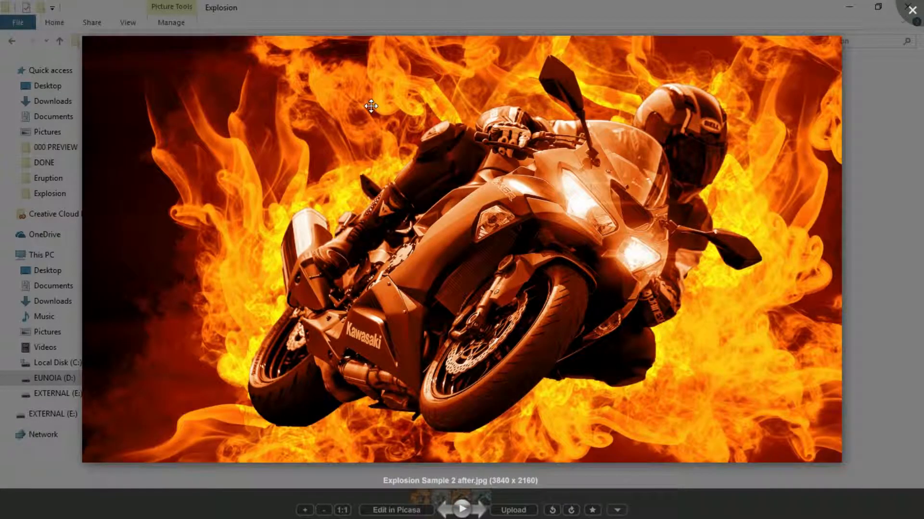
key(Left)
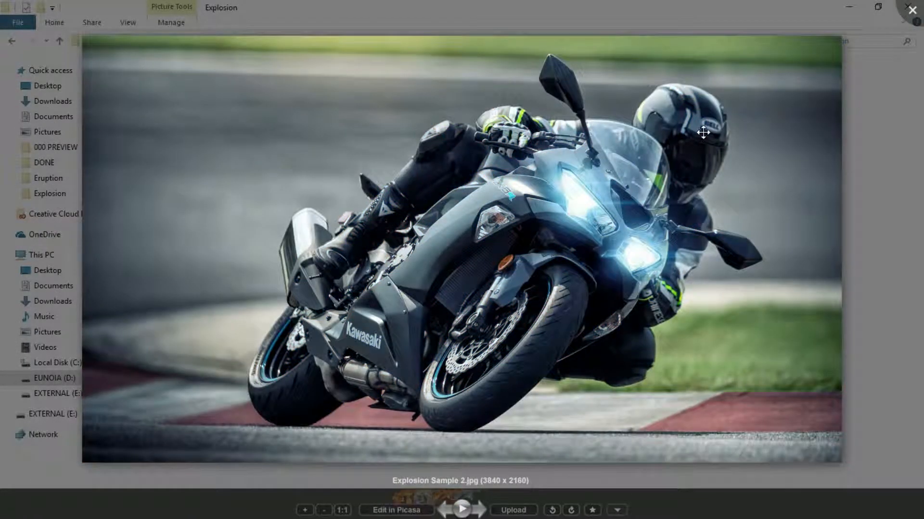
key(Right)
scroll(640, 168, up, 5)
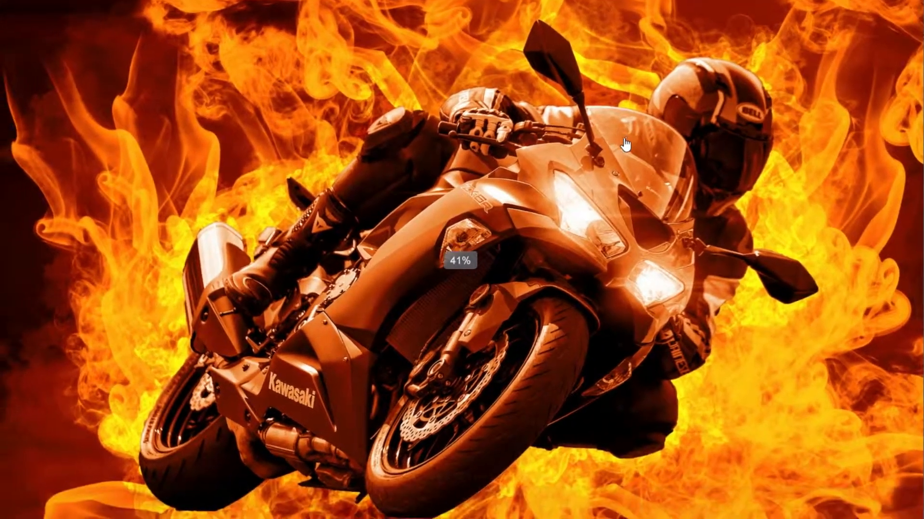
drag(624, 140, 633, 122)
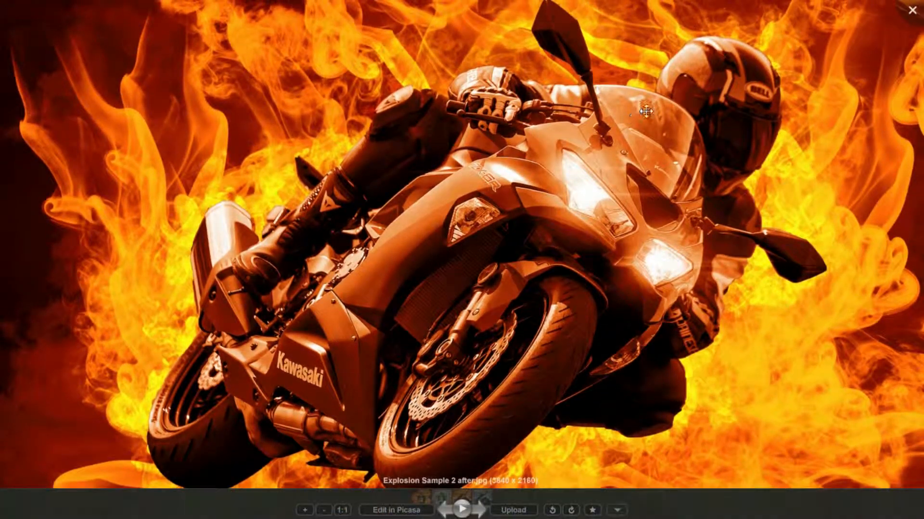
click(912, 10)
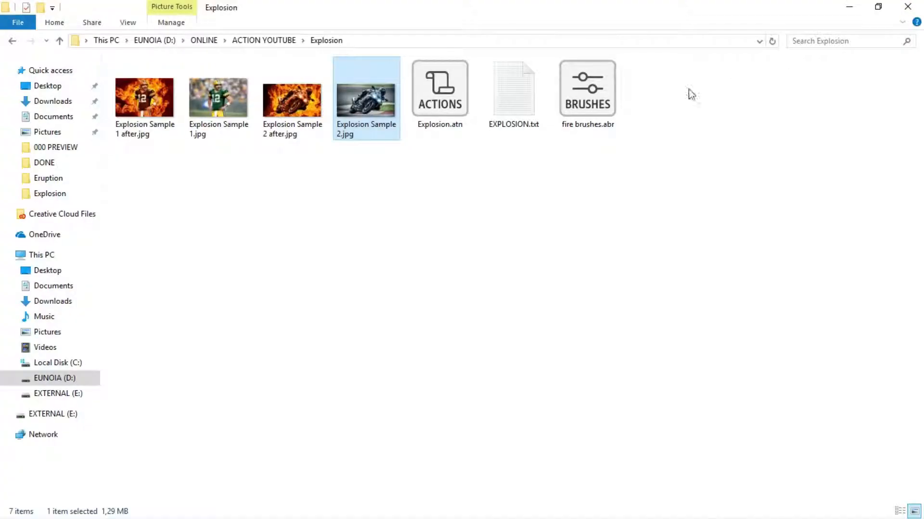
Step: Open Explosion Sample 1.jpg in the photo viewer and compare it with Explosion Sample 1 after.jpg and the motorcycle result
double_click(223, 85)
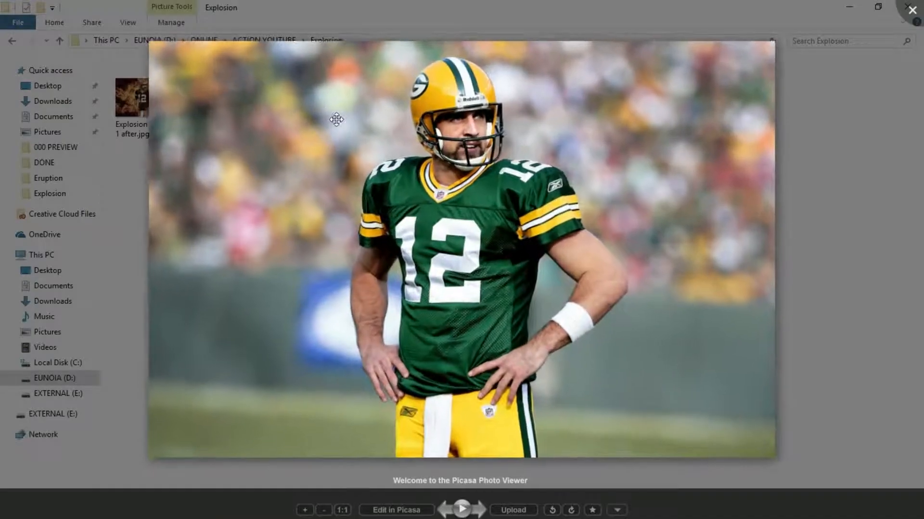
key(Right)
key(Left)
key(Right)
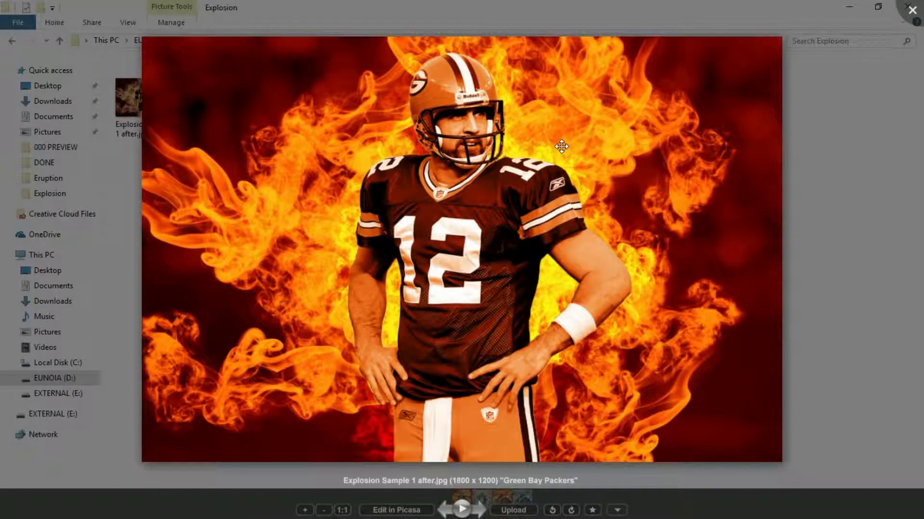
key(Right)
key(Right)
key(Left)
key(Left)
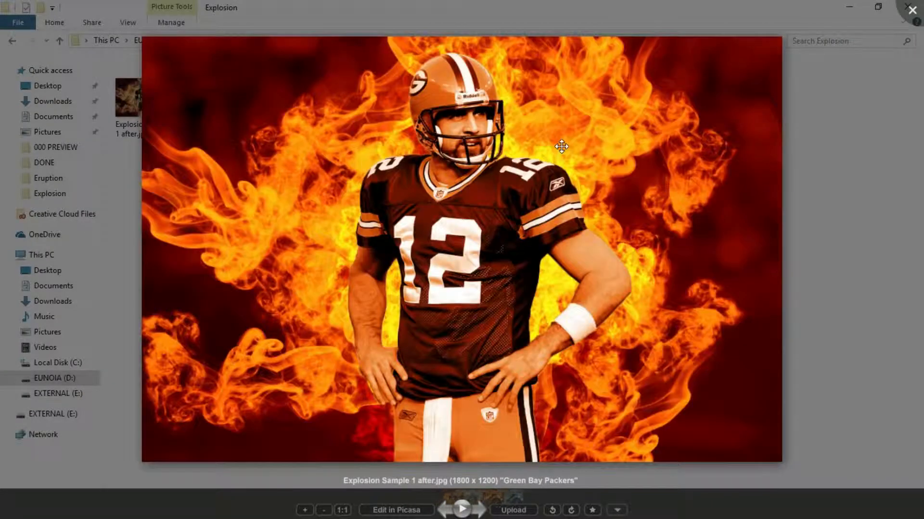
key(Right)
key(Right)
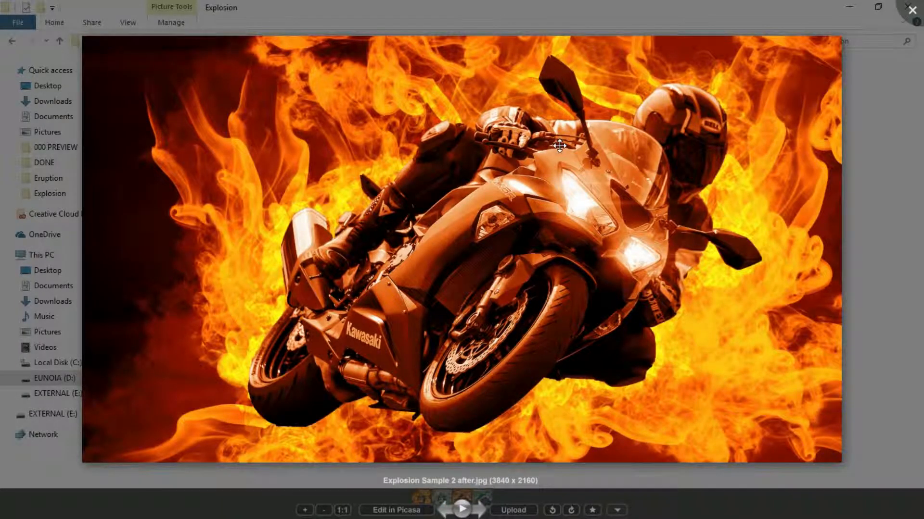
key(Left)
key(Left)
Step: Examine the flames and cutout edges around the football player up close in Explosion Sample 1 after.jpg
scroll(493, 170, up, 2)
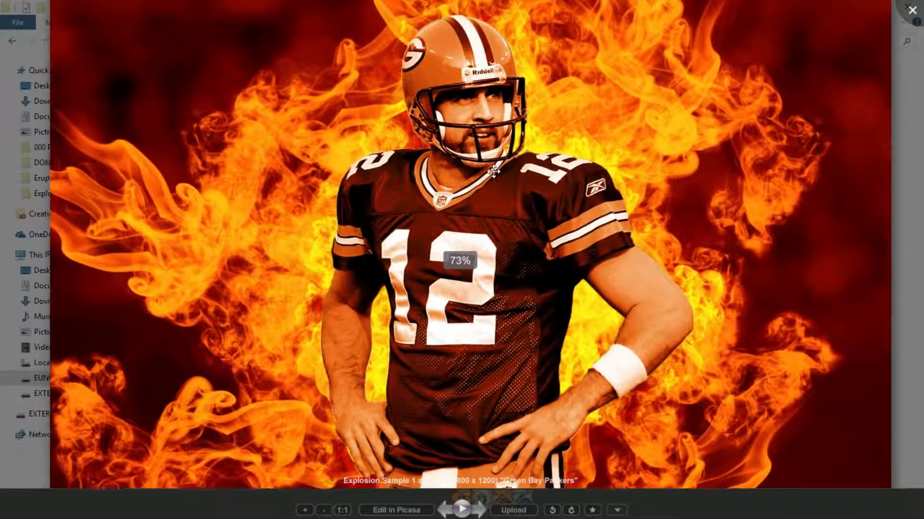
scroll(493, 171, up, 4)
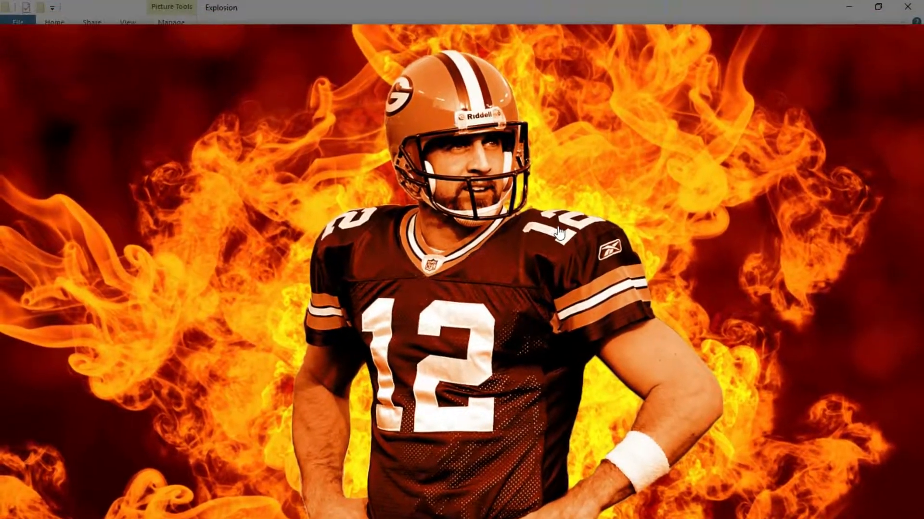
drag(558, 228, 573, 134)
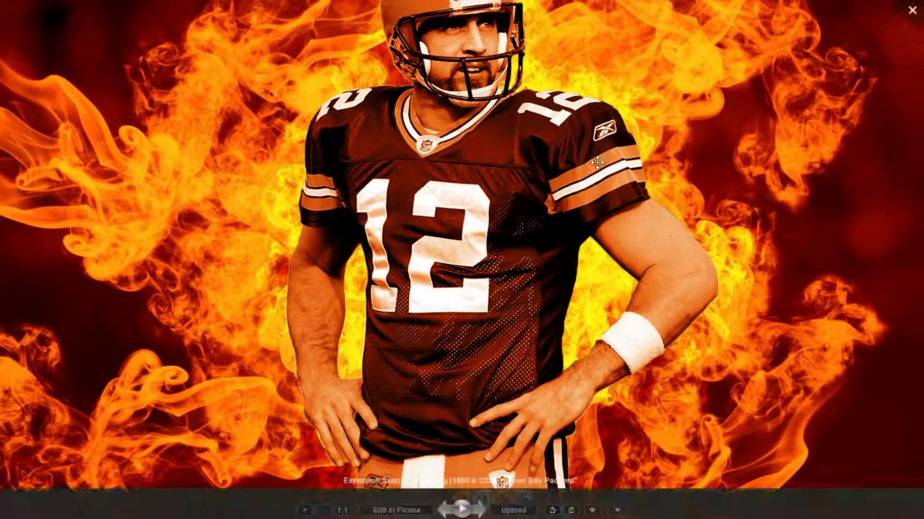
drag(739, 321, 743, 315)
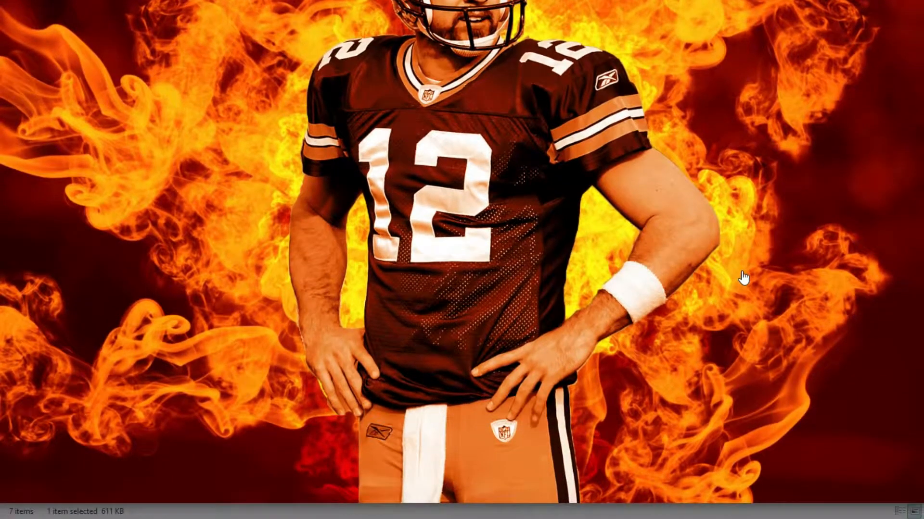
drag(743, 278, 770, 319)
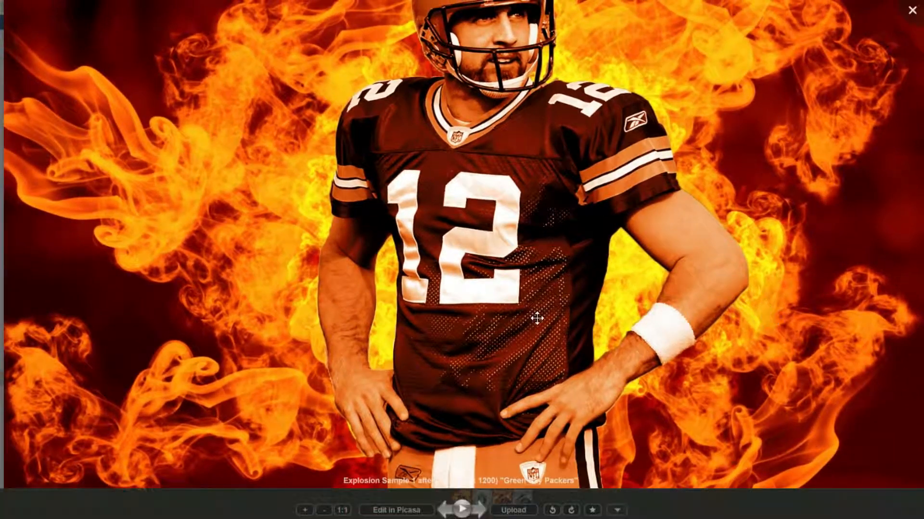
scroll(197, 412, up, 5)
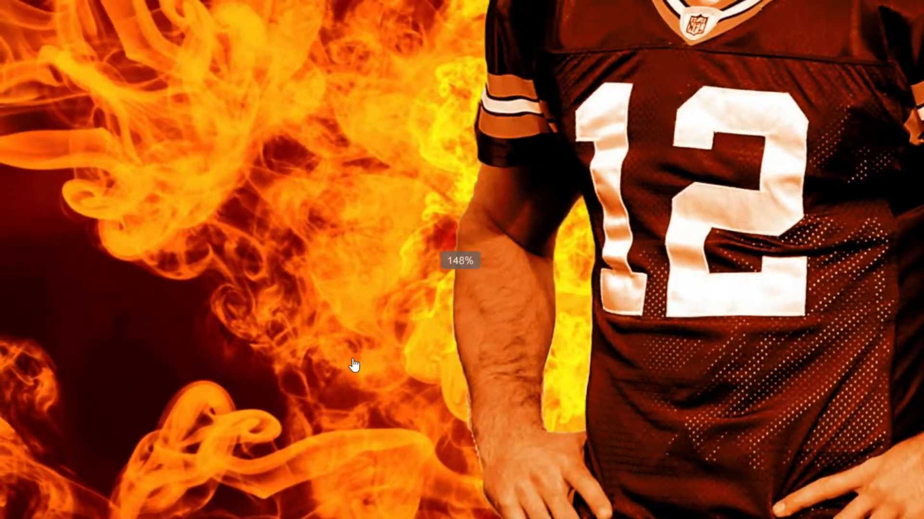
drag(354, 365, 358, 377)
drag(394, 204, 403, 302)
drag(448, 157, 452, 264)
drag(499, 157, 487, 198)
drag(534, 122, 508, 167)
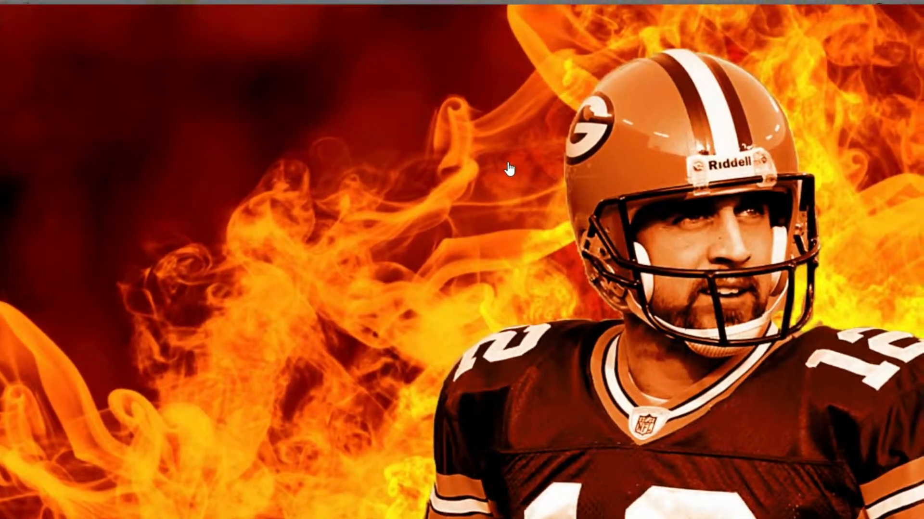
drag(615, 179, 513, 144)
drag(615, 160, 512, 139)
drag(574, 248, 511, 127)
drag(603, 214, 422, 182)
drag(655, 241, 609, 161)
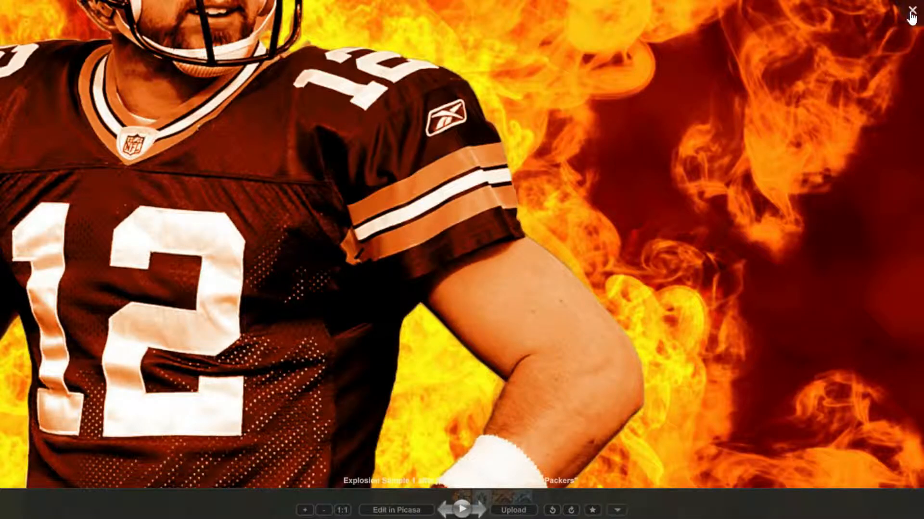
Step: Close the photo viewer and minimize the Explosion folder window to show the desktop
click(912, 11)
click(766, 114)
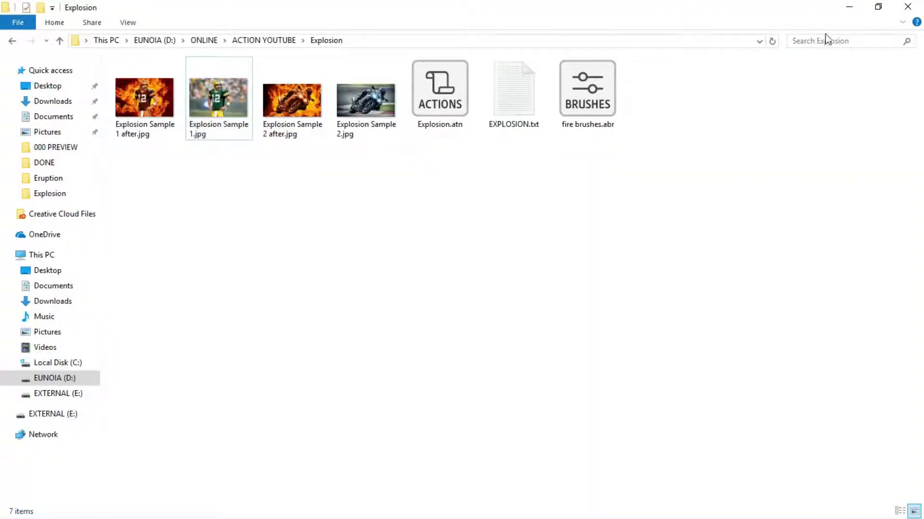
click(846, 10)
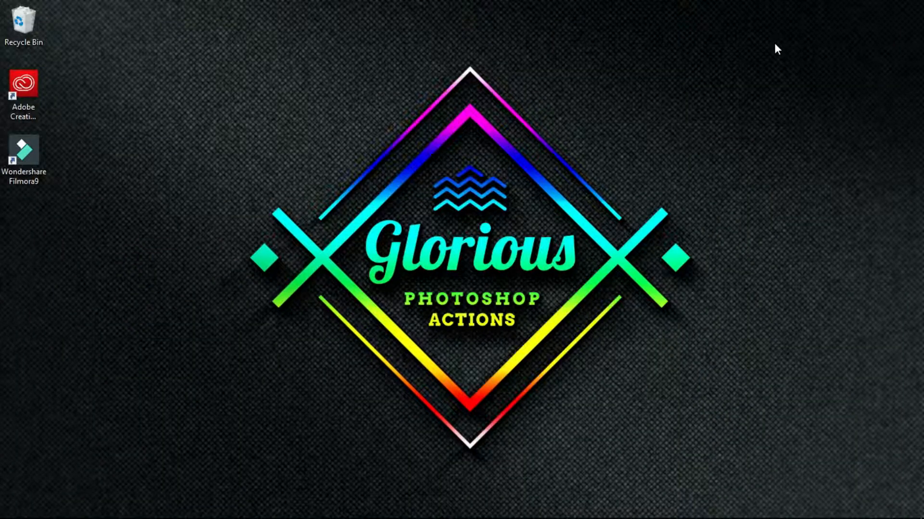